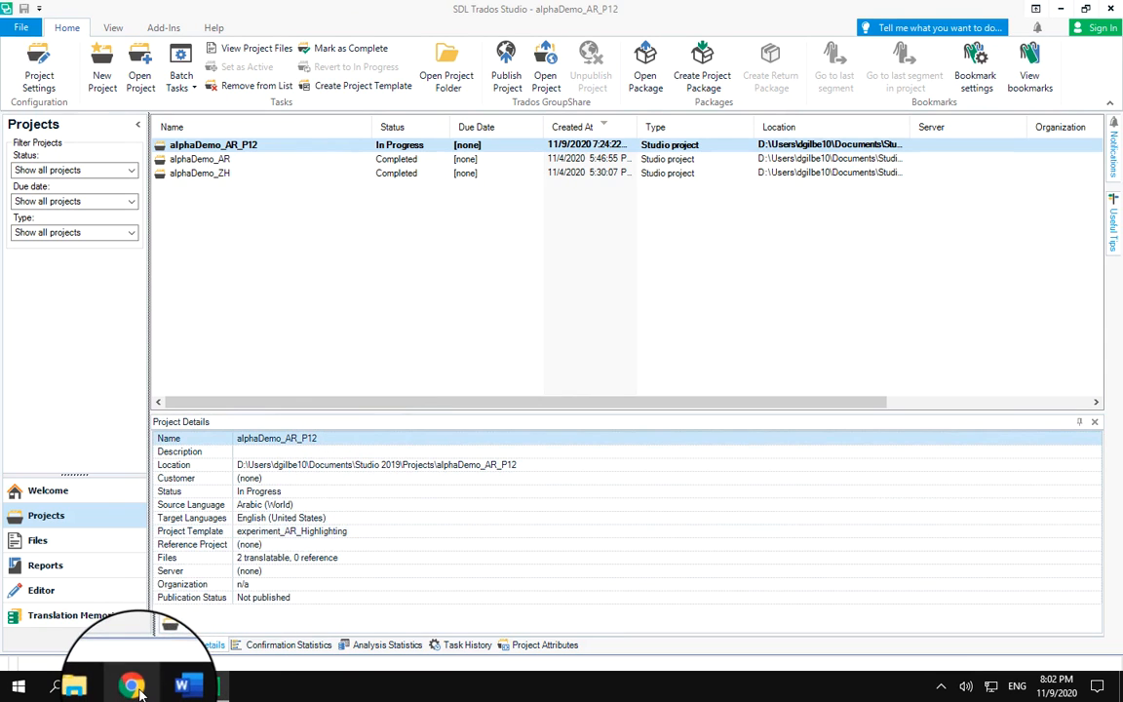
Step: Switch to Chrome and download Qualitivity version 3.1.4.1 (2019) from the SDL AppStore, agreeing to the terms and conditions
mouse_move(139, 688)
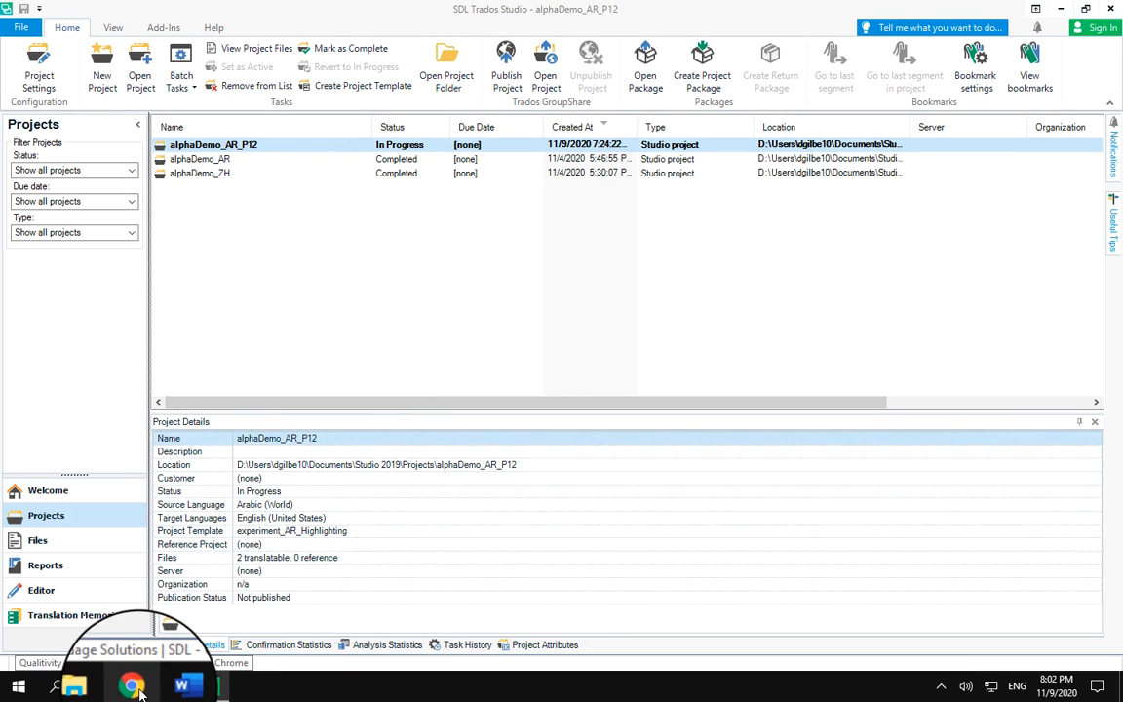
left_click(140, 688)
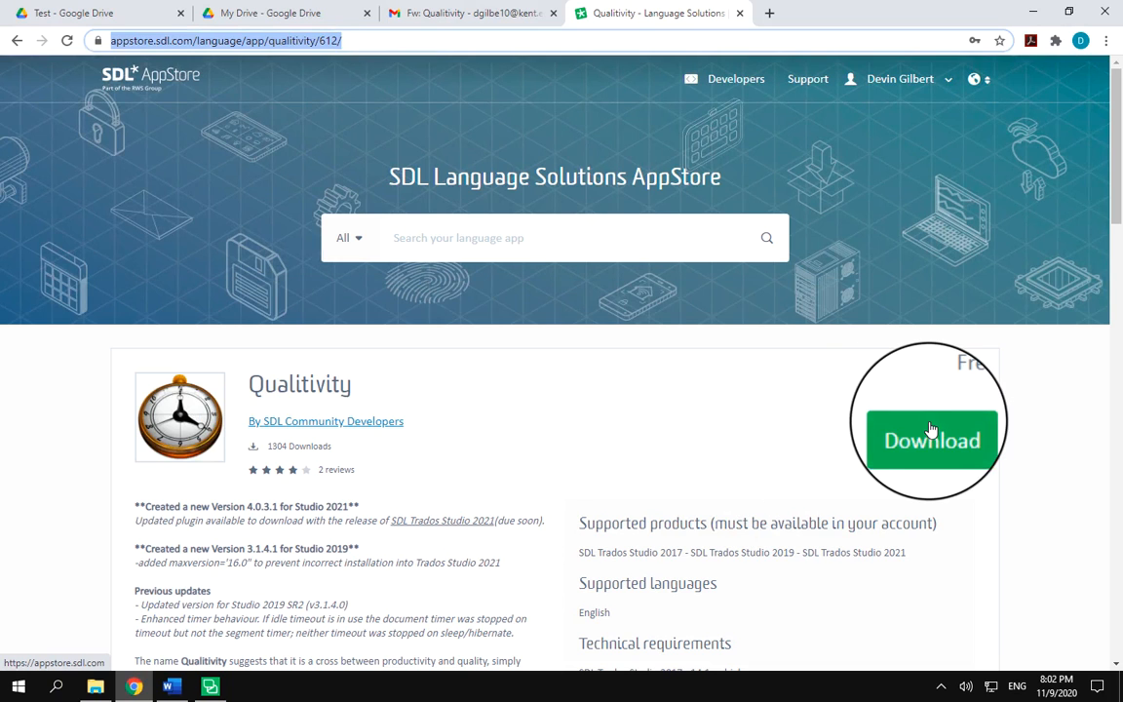
left_click(931, 433)
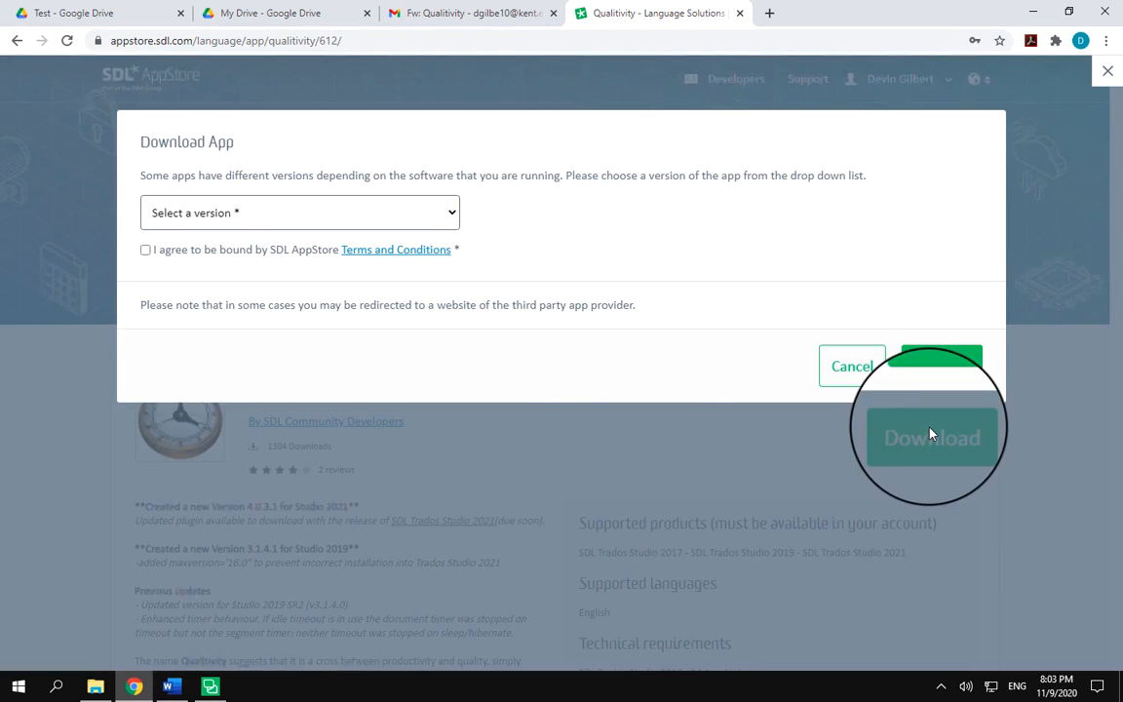
left_click(453, 214)
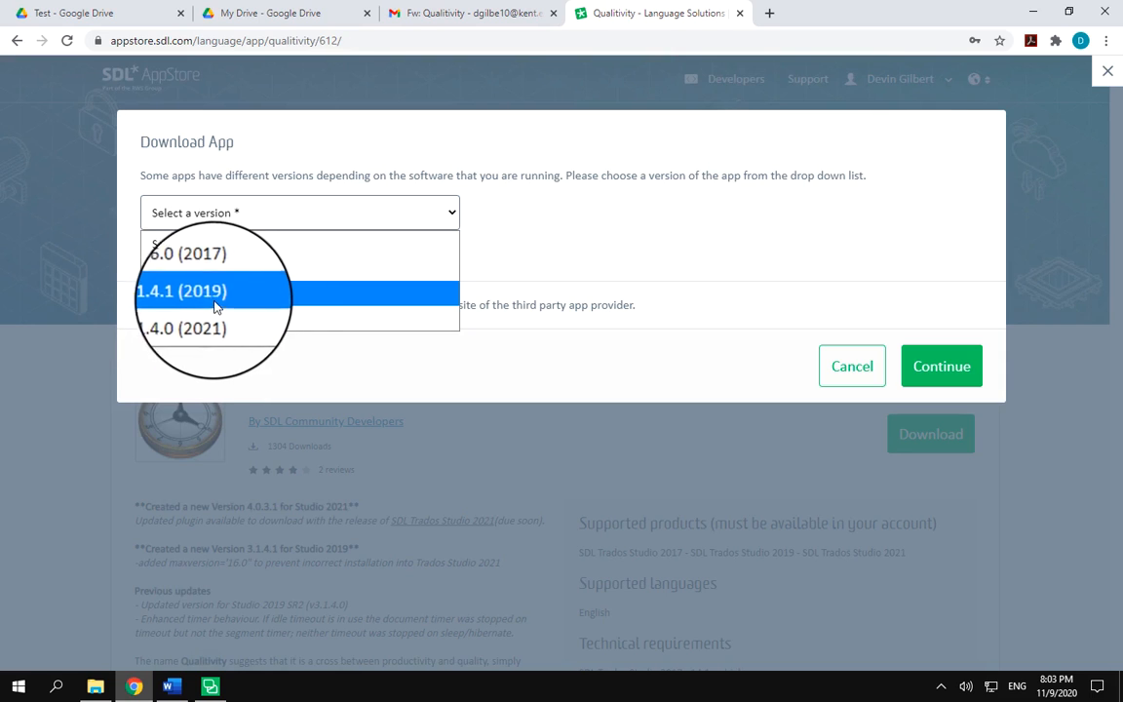
left_click(245, 292)
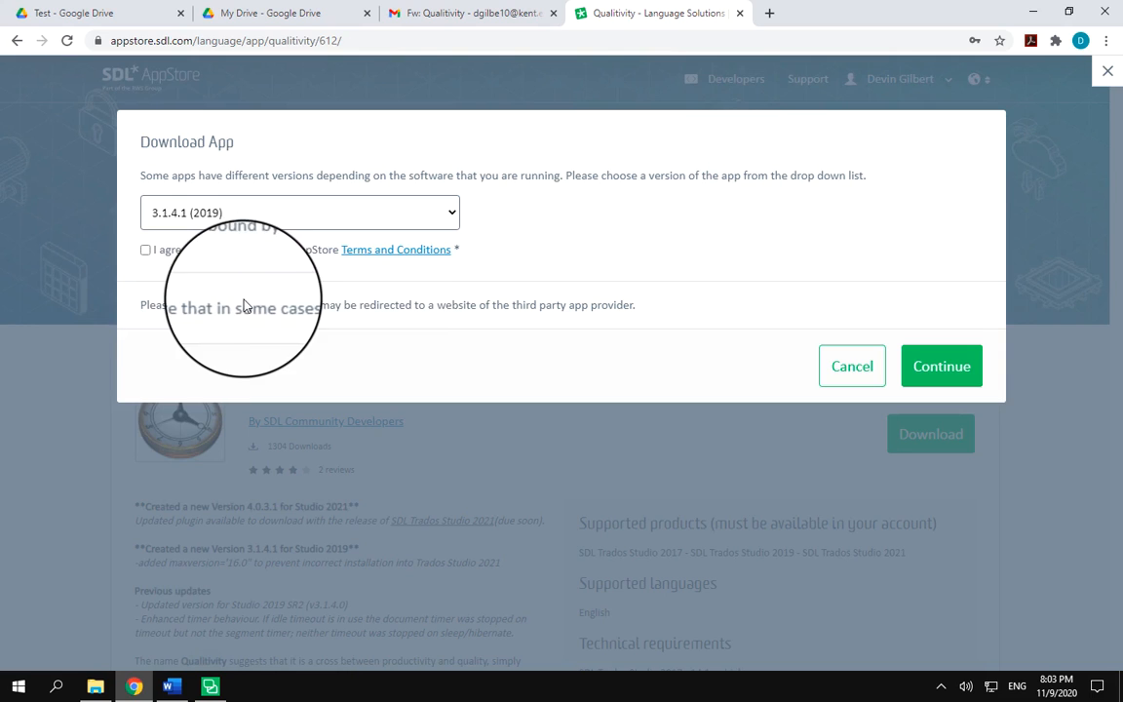
left_click(145, 250)
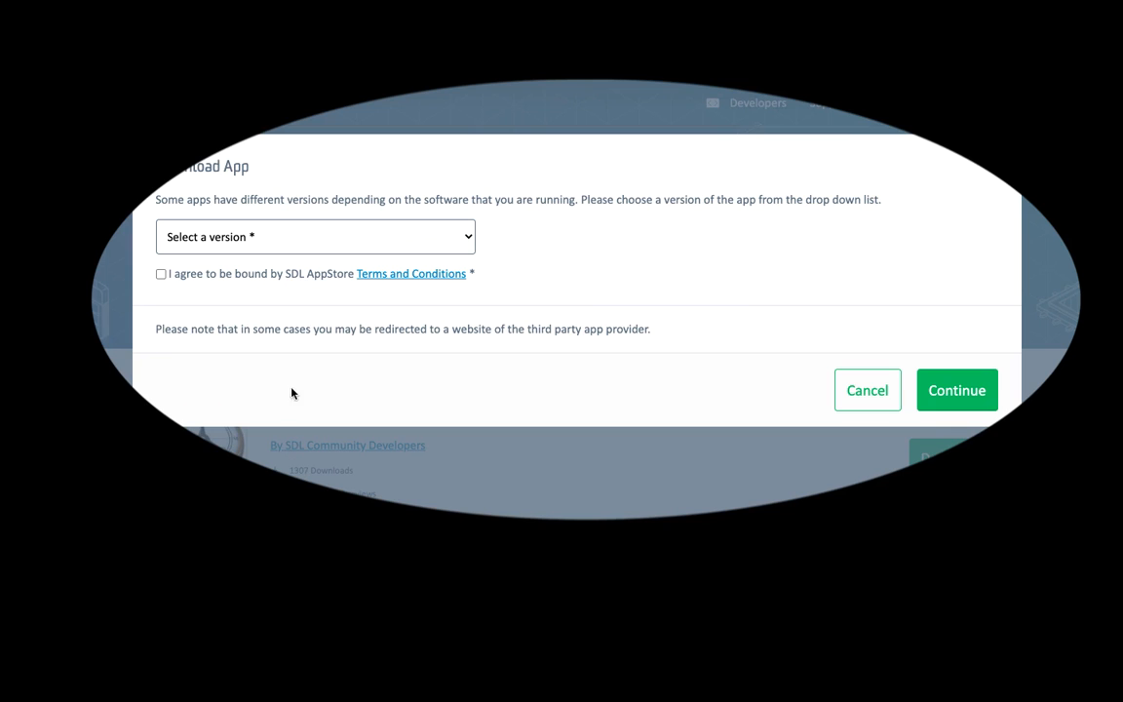
left_click(467, 240)
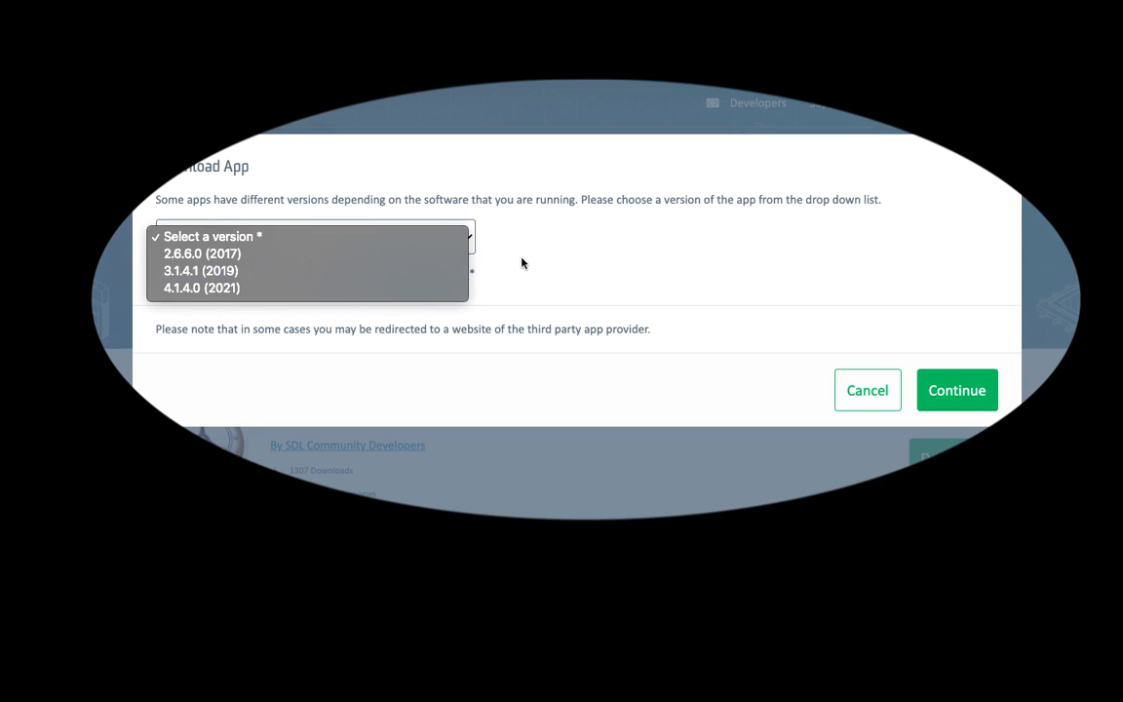
left_click(555, 261)
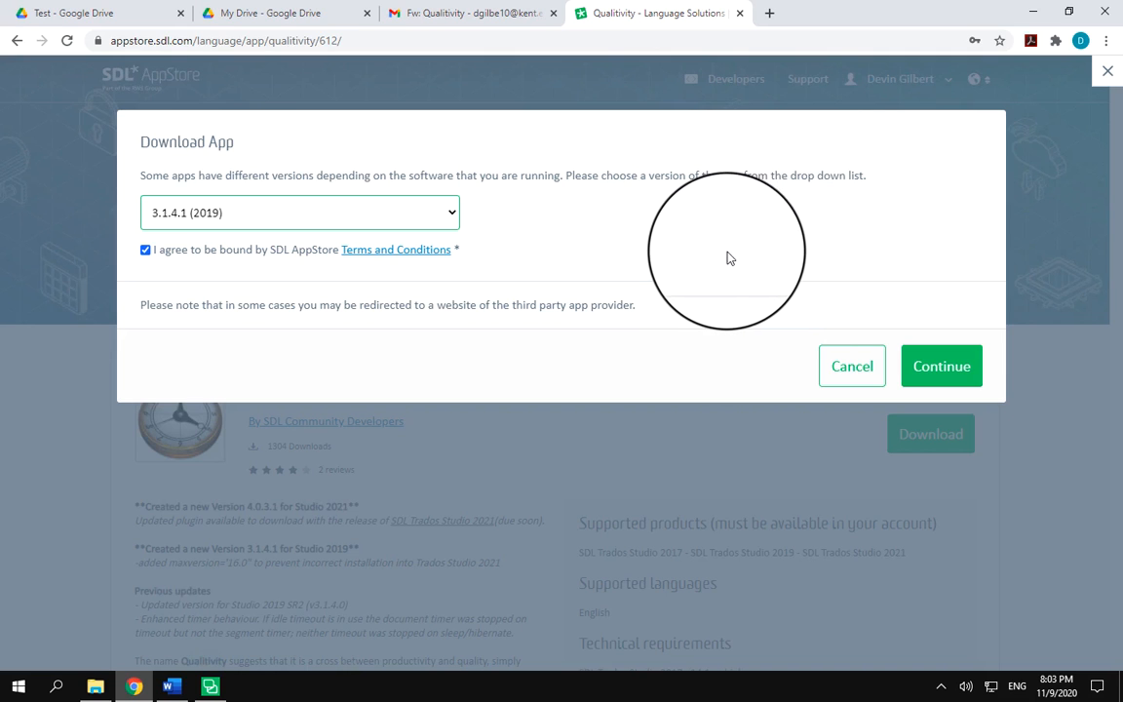
left_click(942, 374)
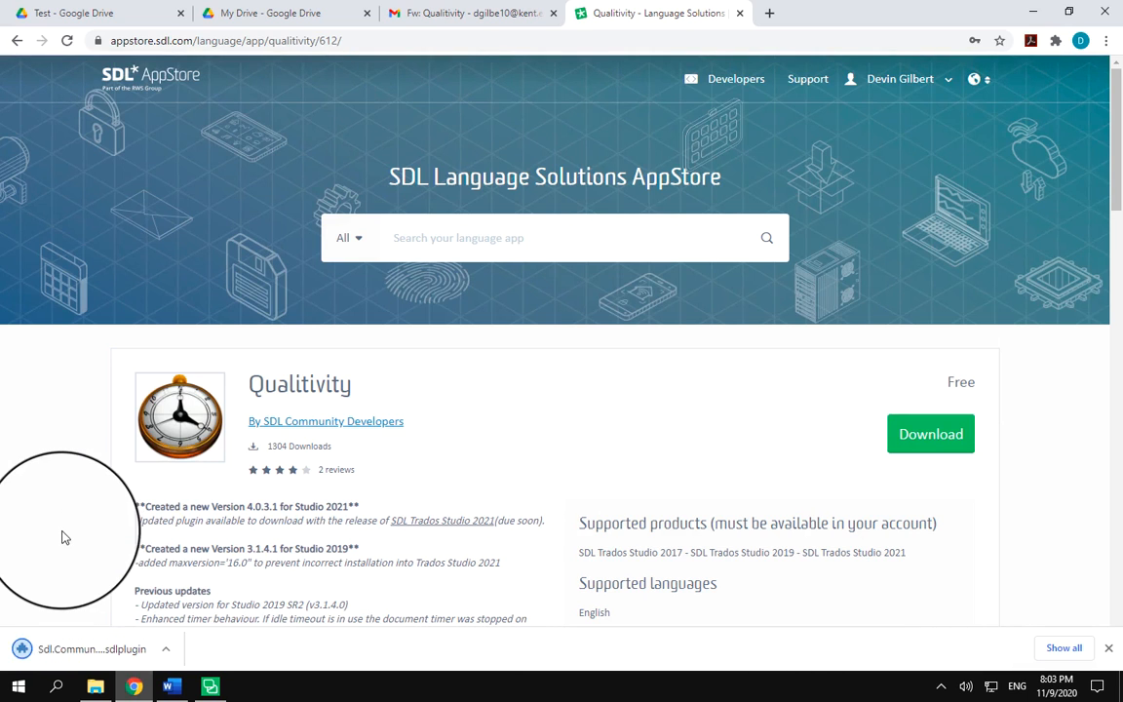
Step: Install the downloaded Qualitivity plugin for SDL Studio 2019, accepting the license agreement and keeping all domain machines as the location
left_click(82, 663)
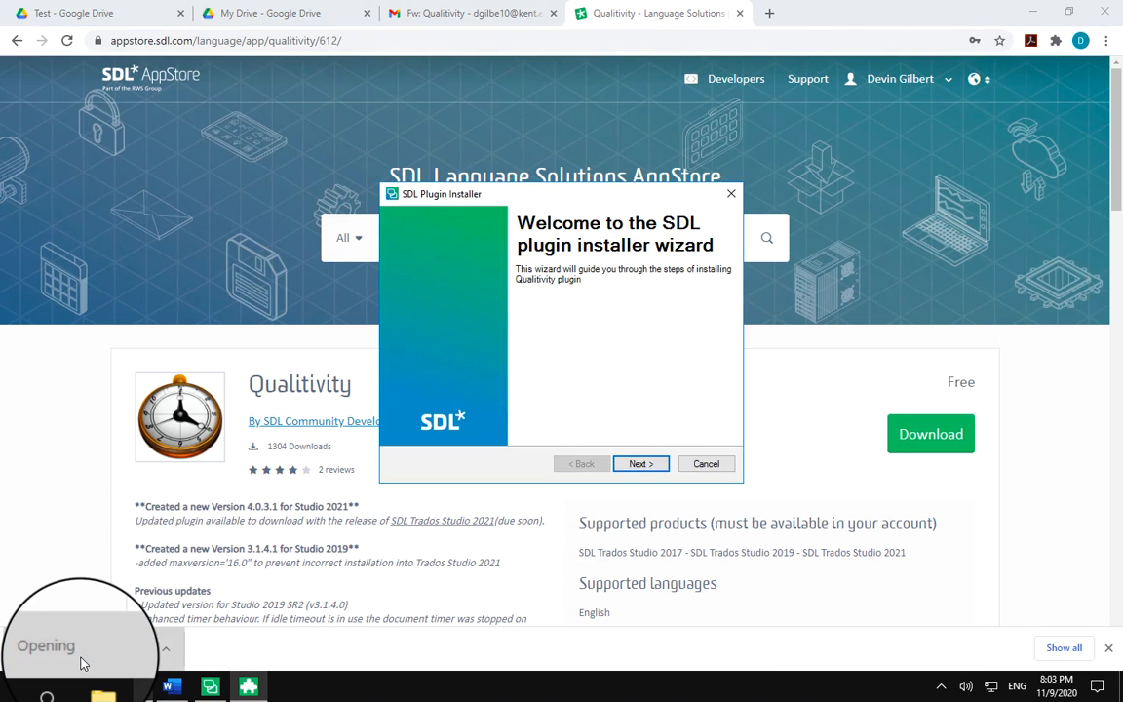
left_click(640, 464)
left_click(394, 427)
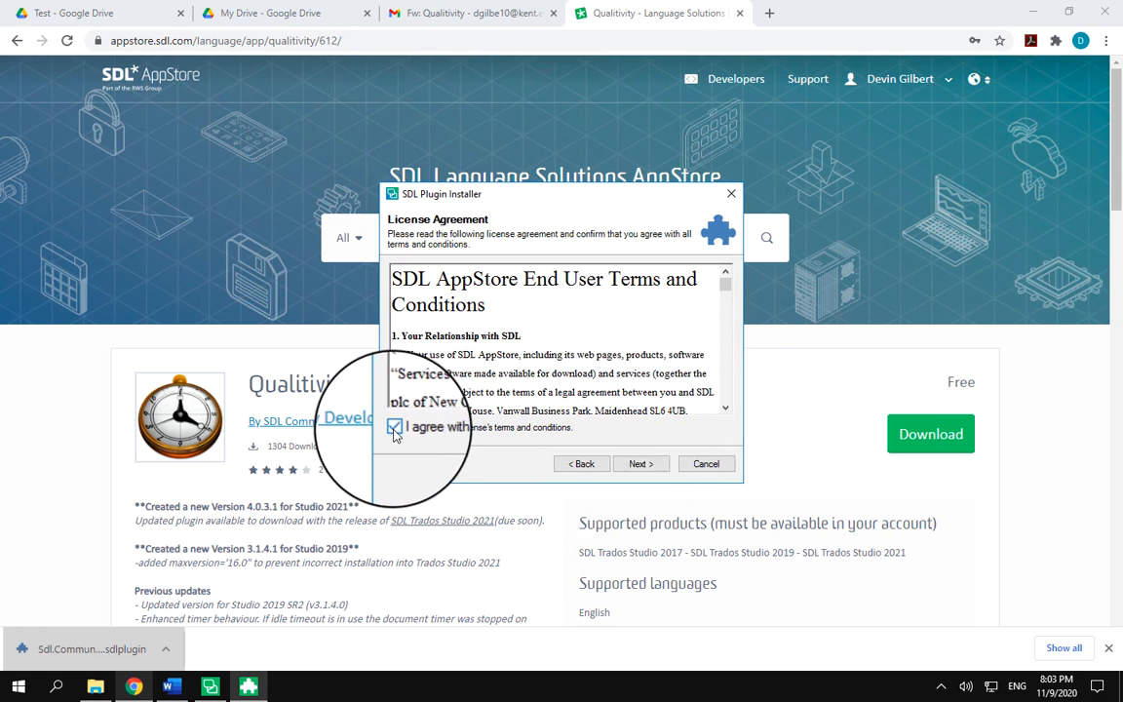
left_click(638, 466)
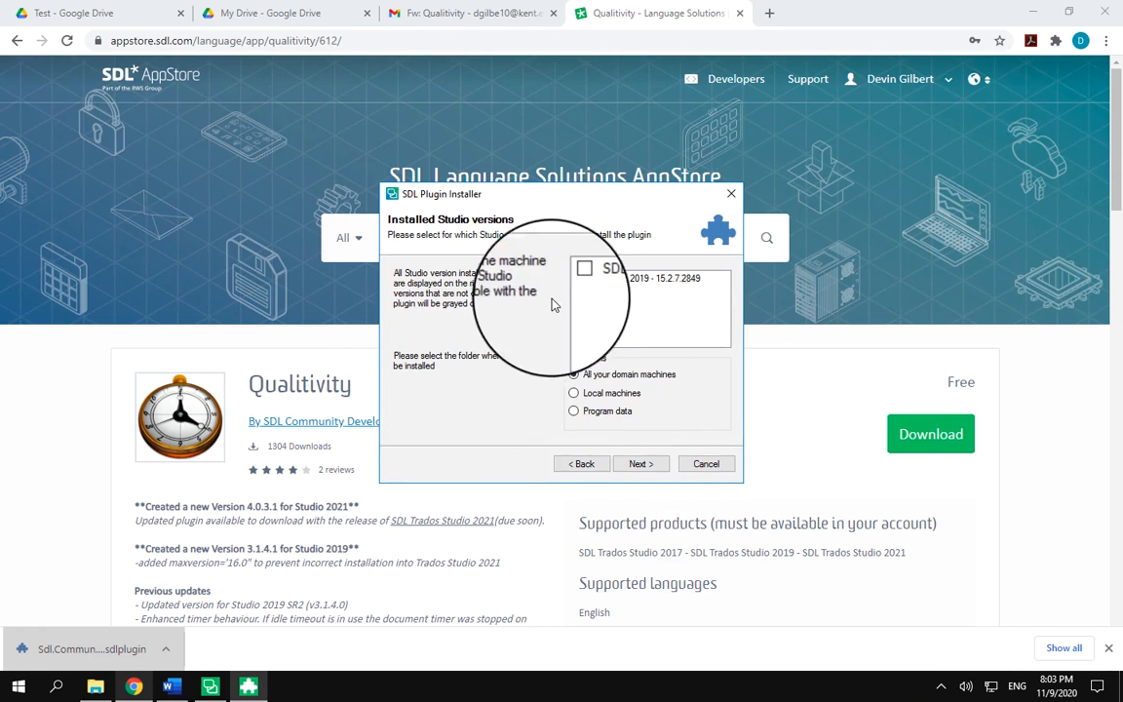
left_click(573, 279)
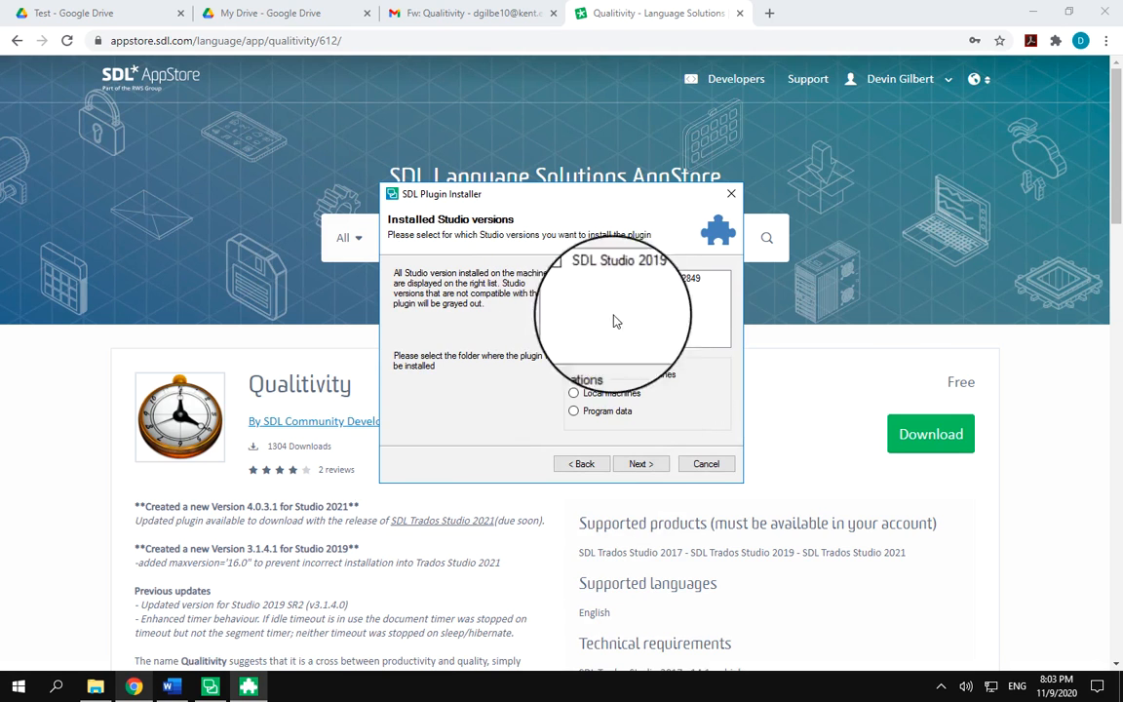
left_click(639, 466)
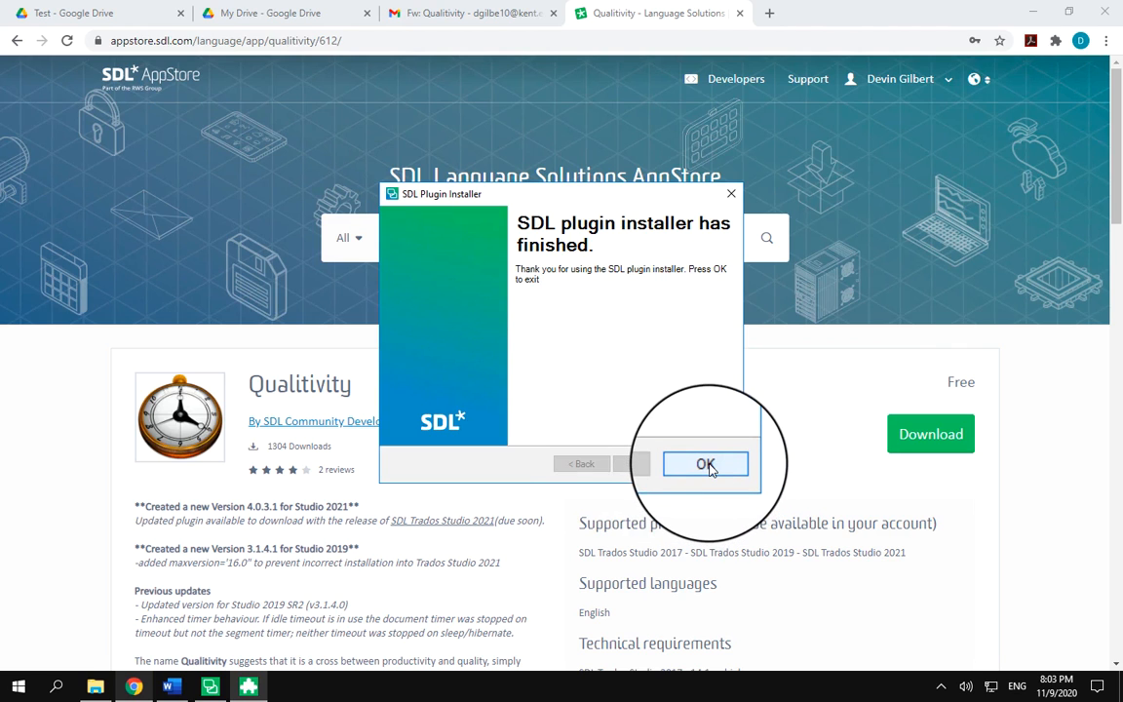
left_click(705, 465)
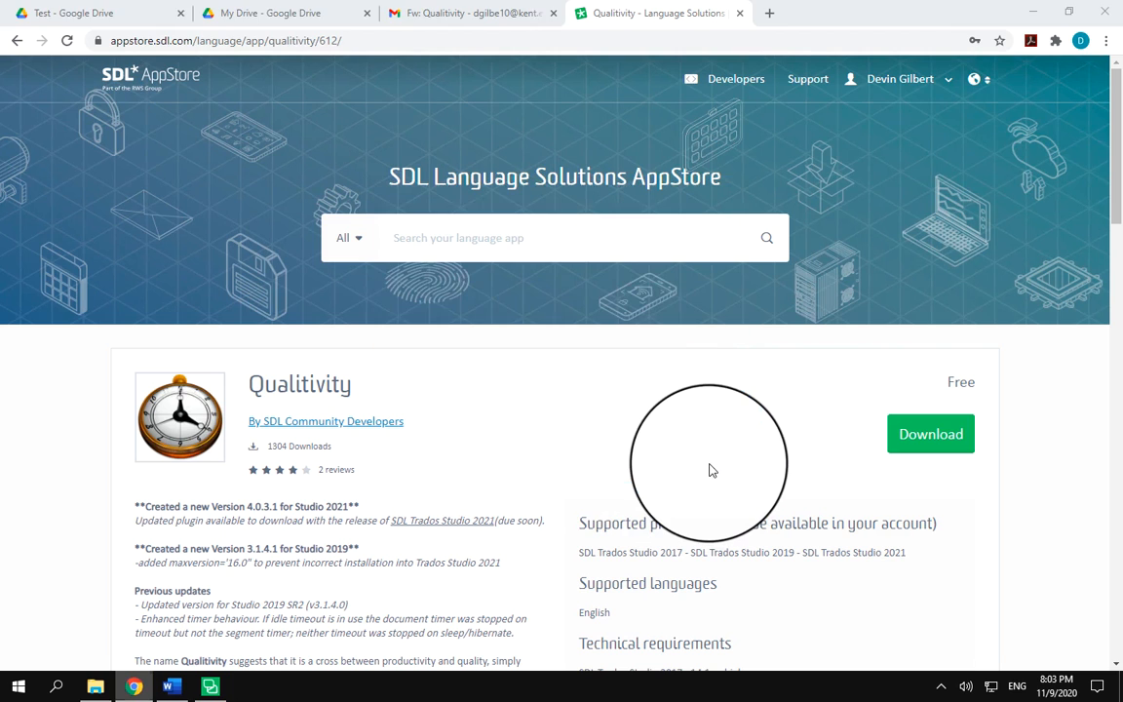
Step: Restart SDL Trados Studio 2019 to load the plugin and check its Qualitivity view
left_click(210, 687)
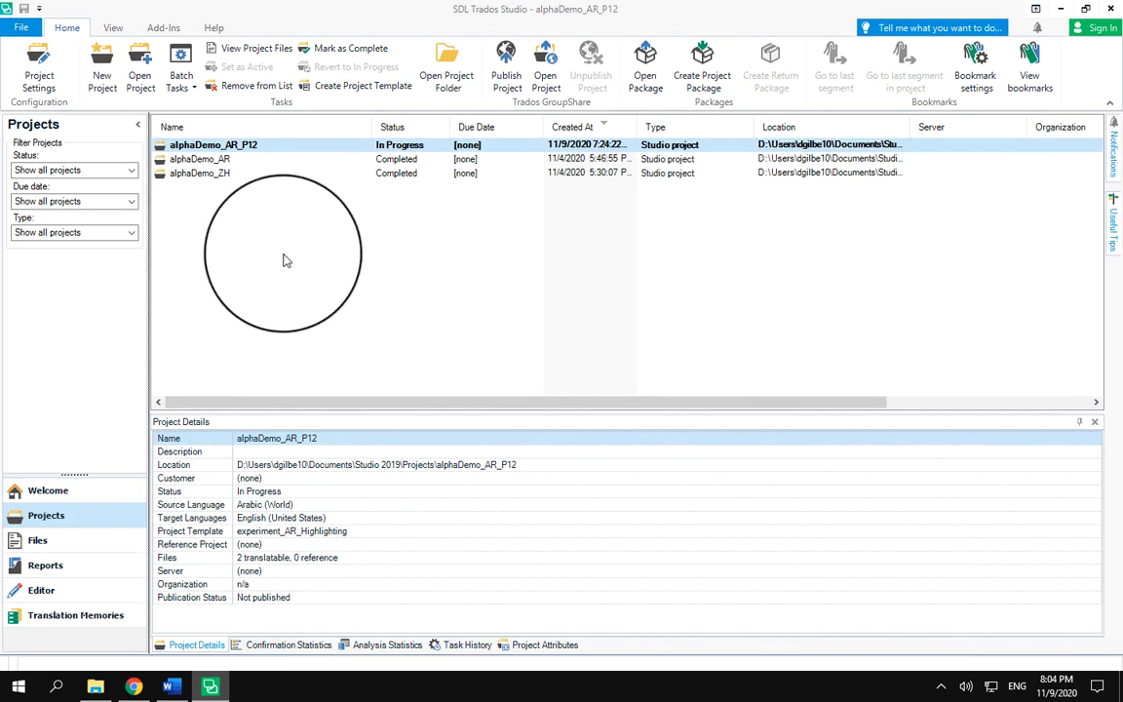
left_click(1108, 12)
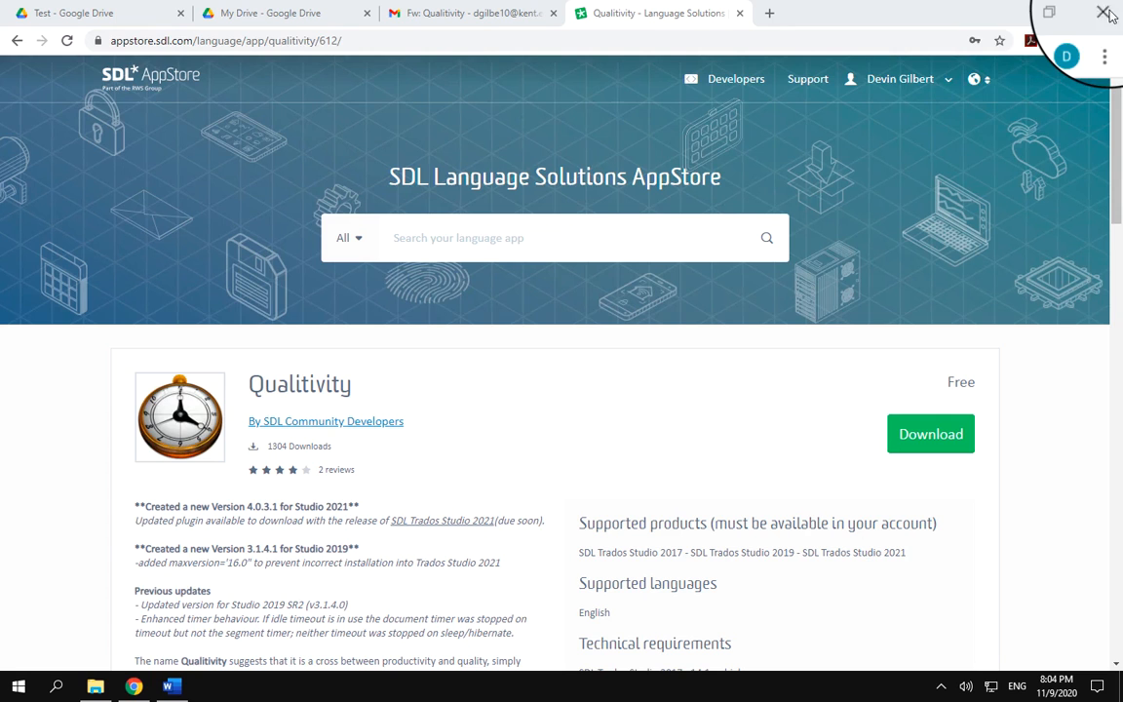
left_click(18, 687)
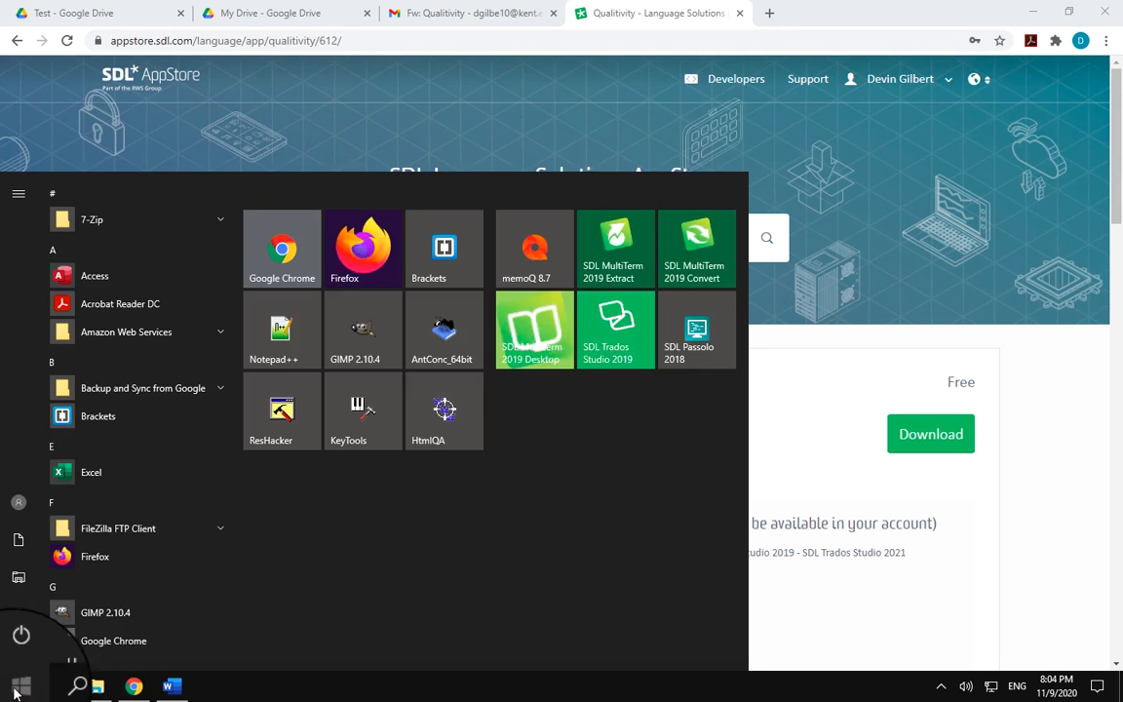
left_click(618, 339)
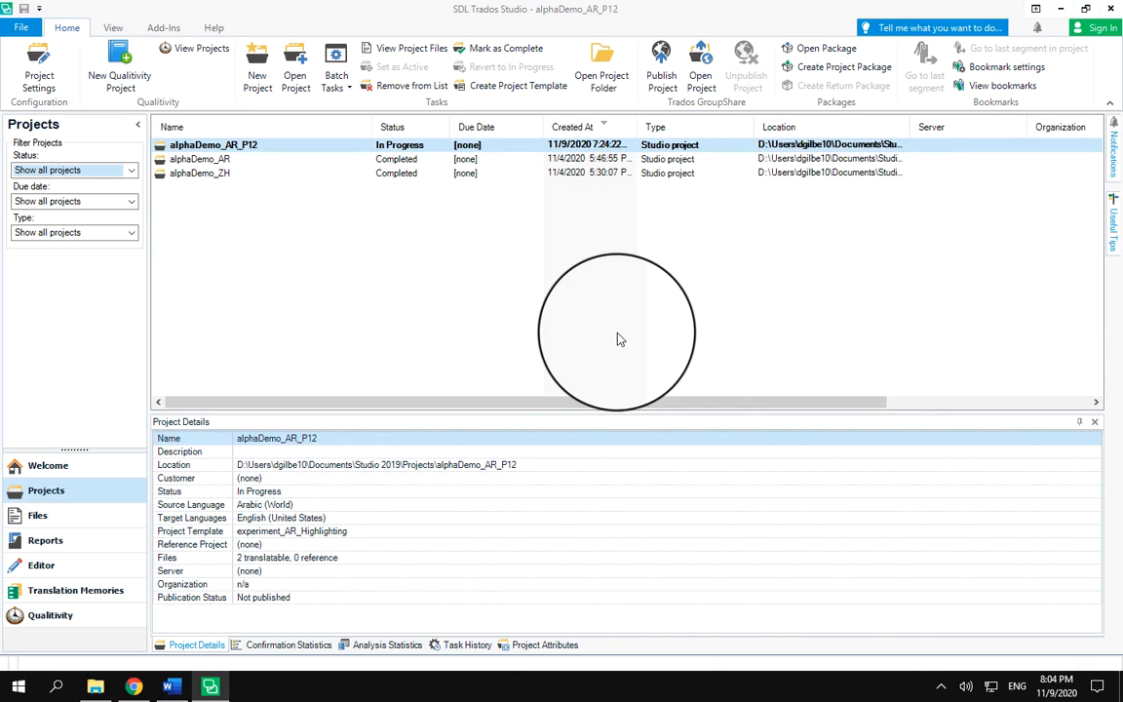
left_click(105, 624)
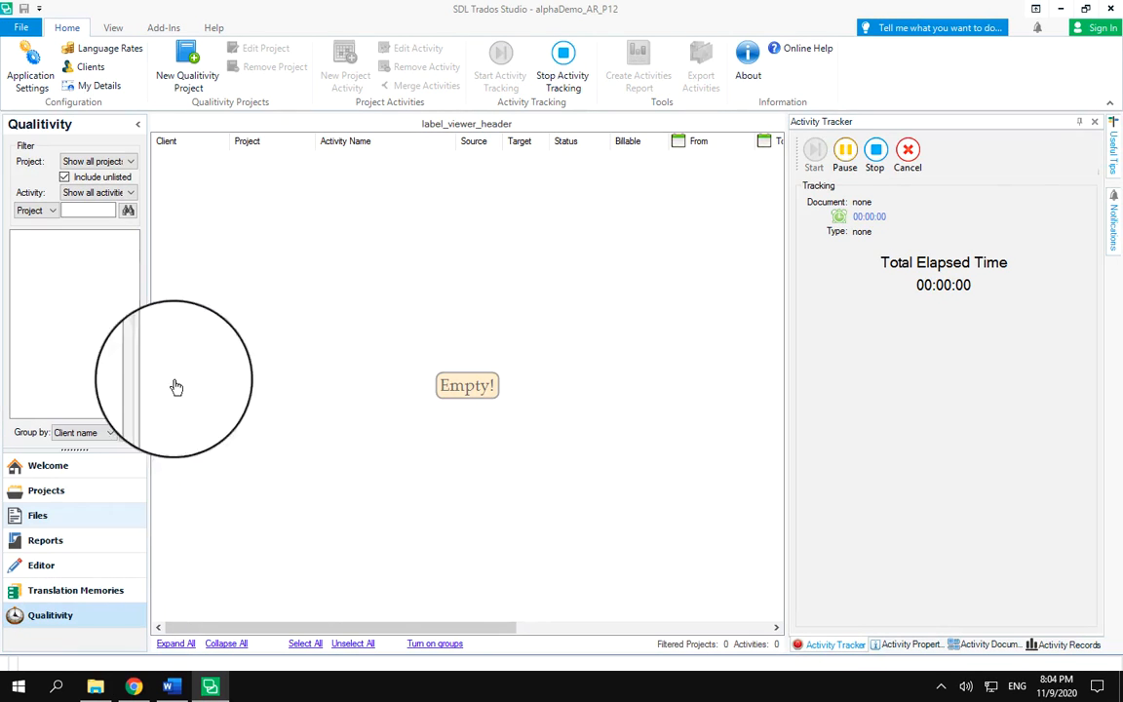
left_click(81, 499)
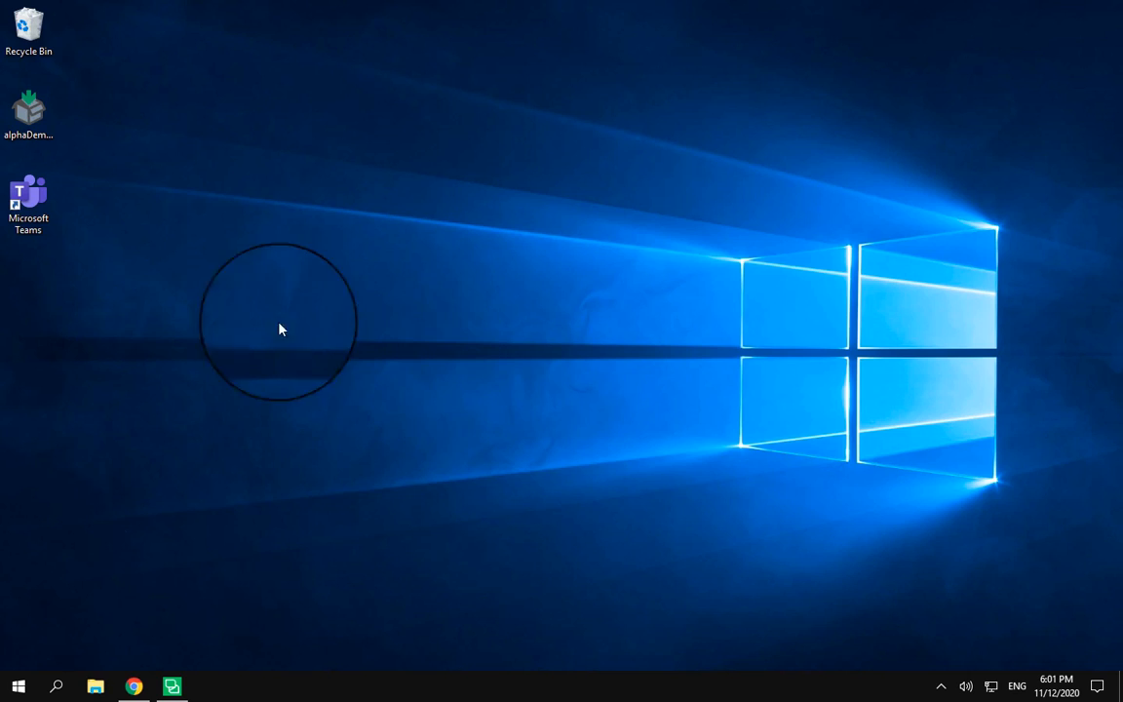
Step: Create a Qualitivity project for the forVideosAndScreenshots Studio project in Trados Studio and select it in the Qualitivity view
left_click(28, 115)
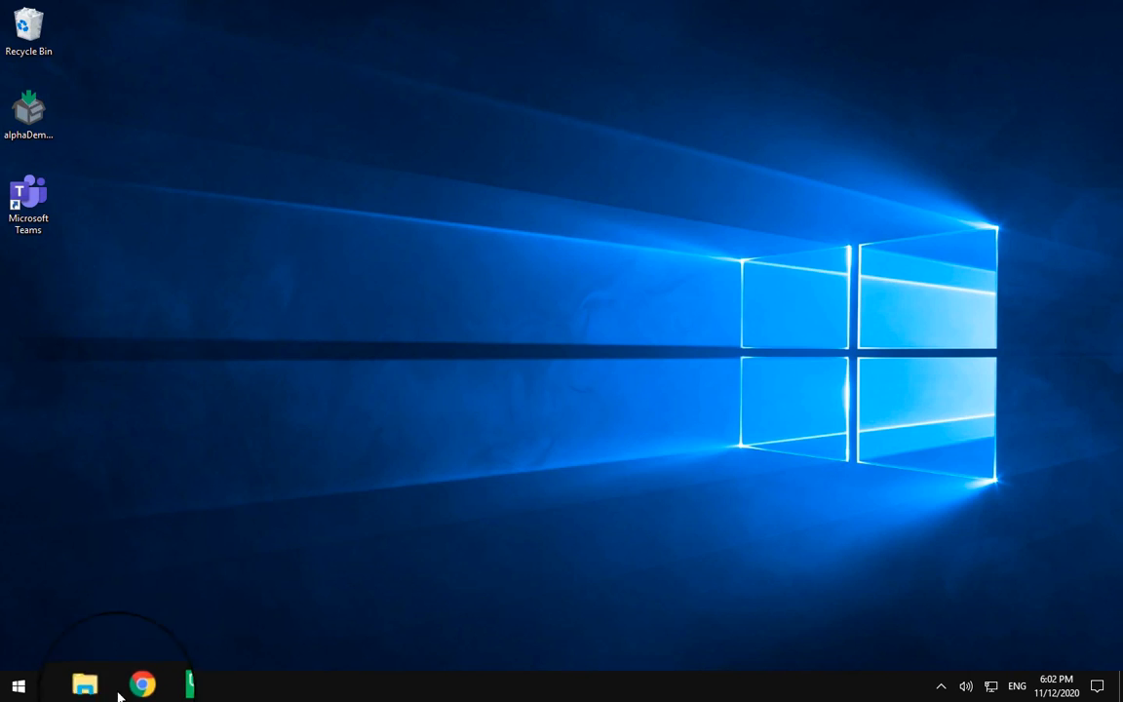
left_click(171, 686)
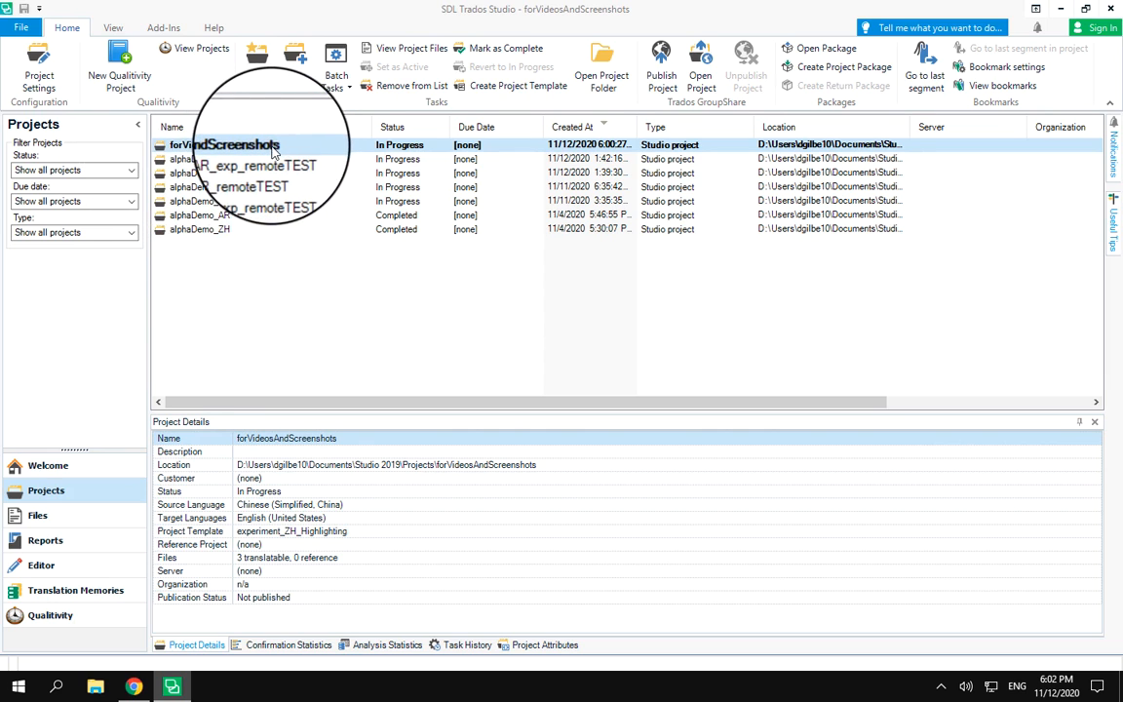
left_click(119, 48)
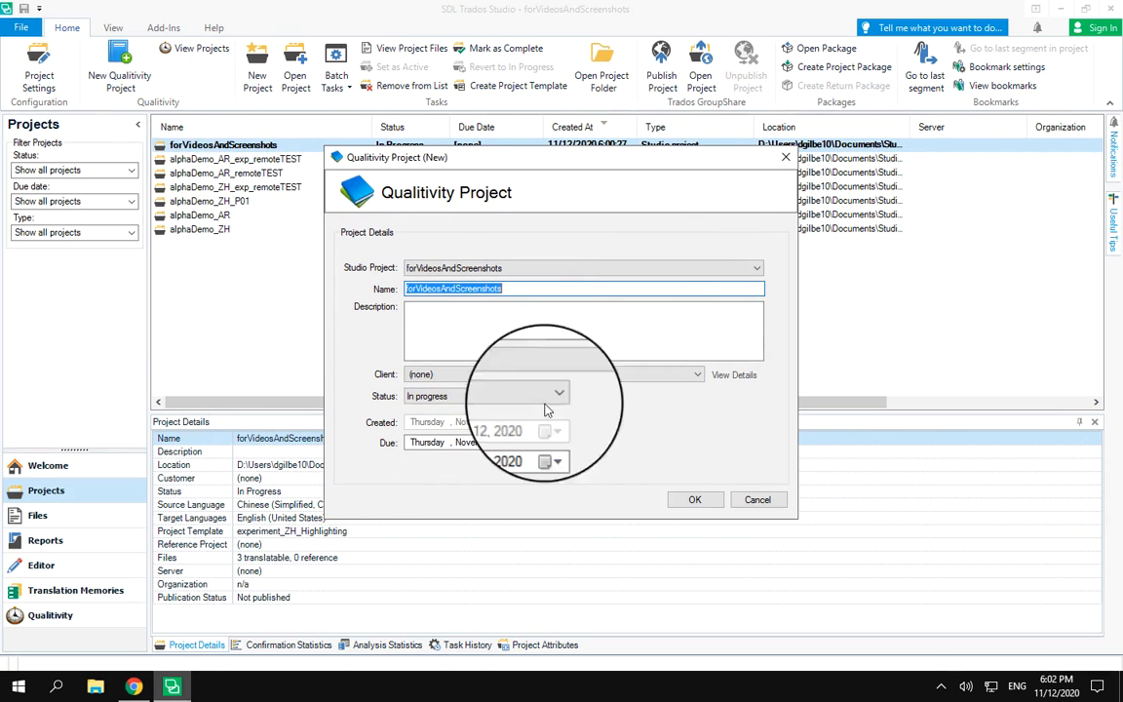
left_click(696, 500)
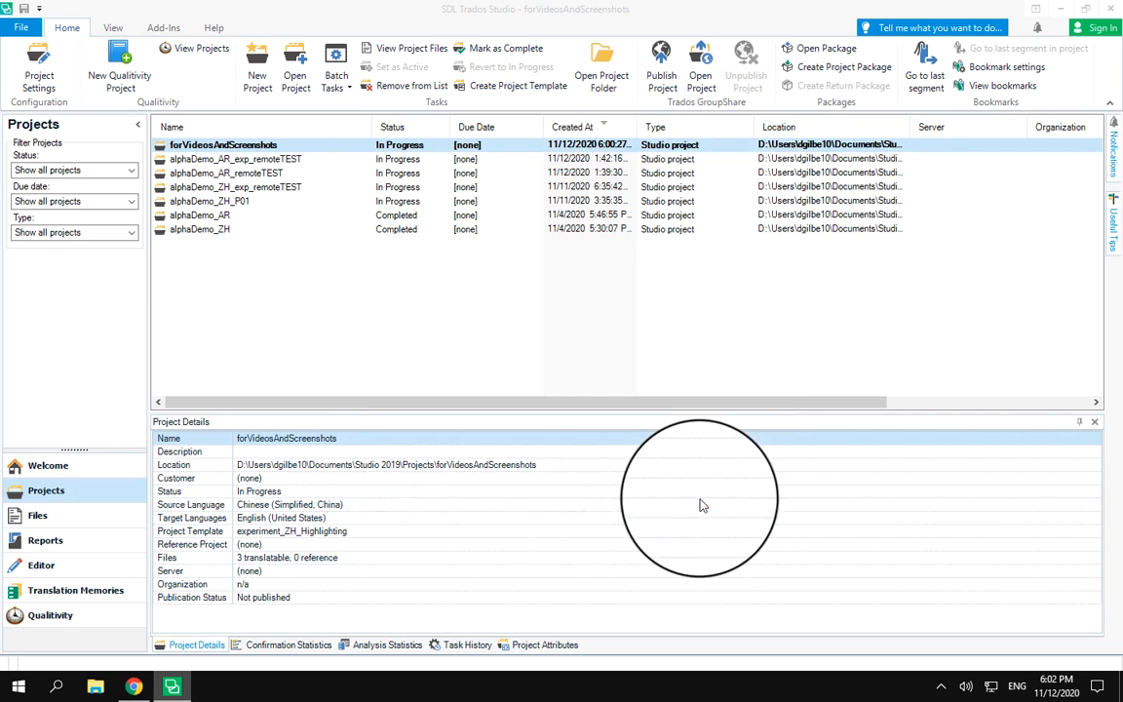
left_click(68, 619)
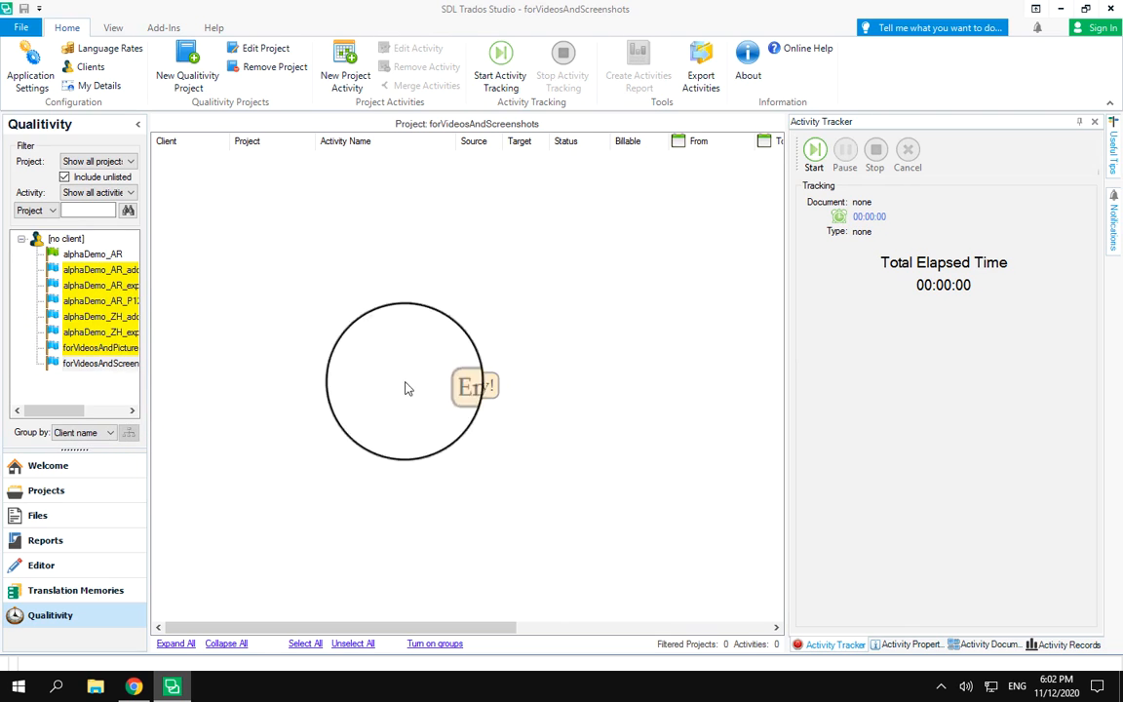
left_click(90, 362)
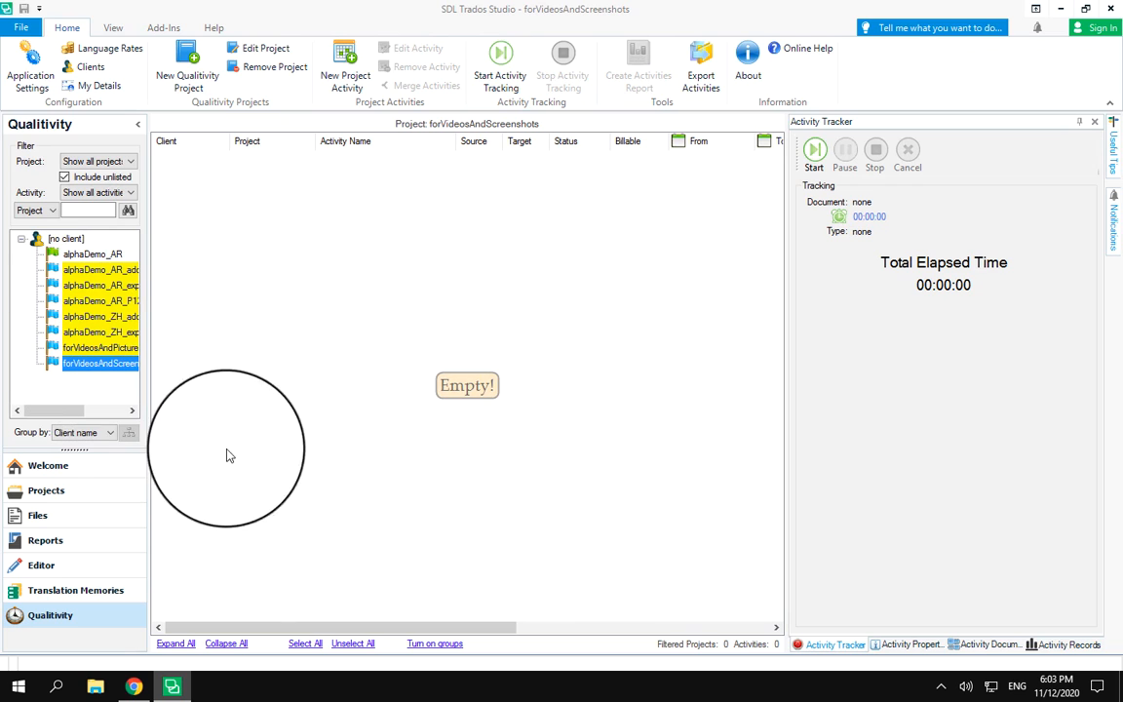
Step: Open the warm-up text file of the forVideosAndScreenshots project for translation in the editor
left_click(39, 490)
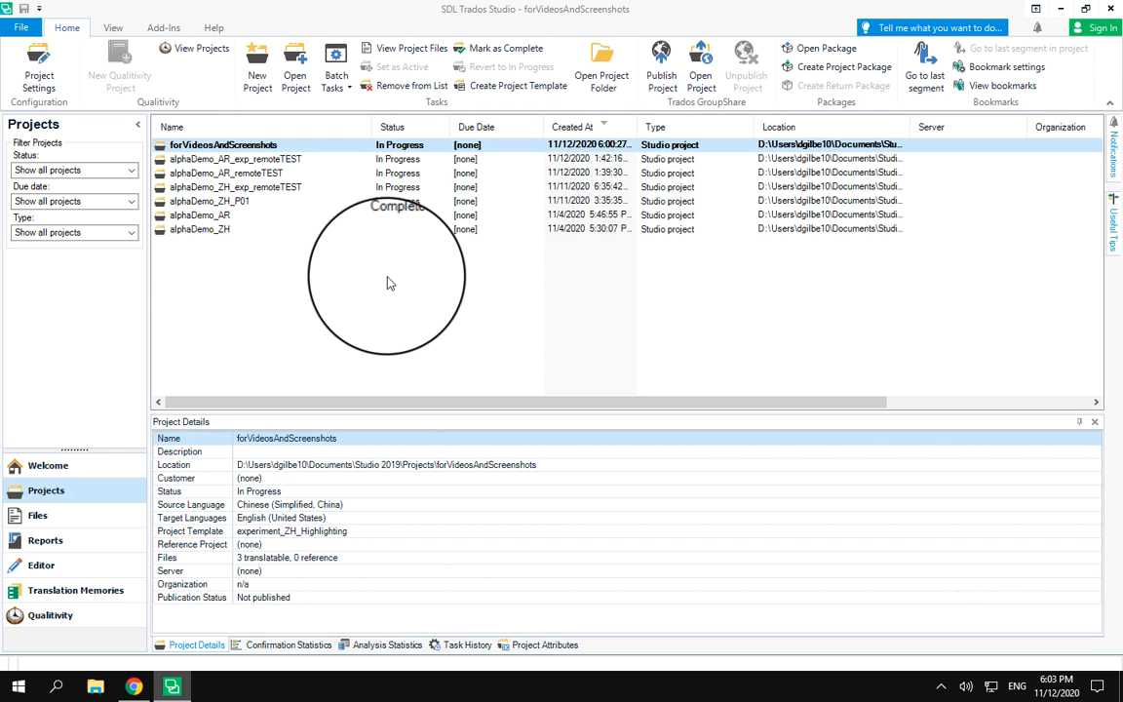
double_click(224, 146)
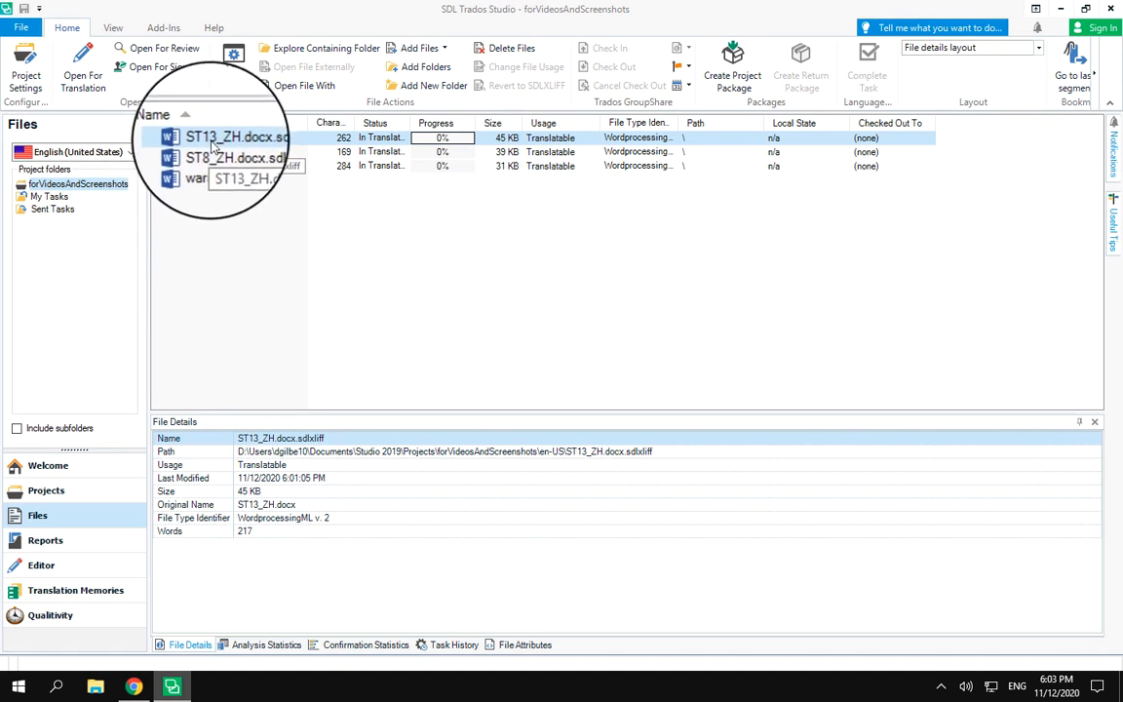
double_click(208, 168)
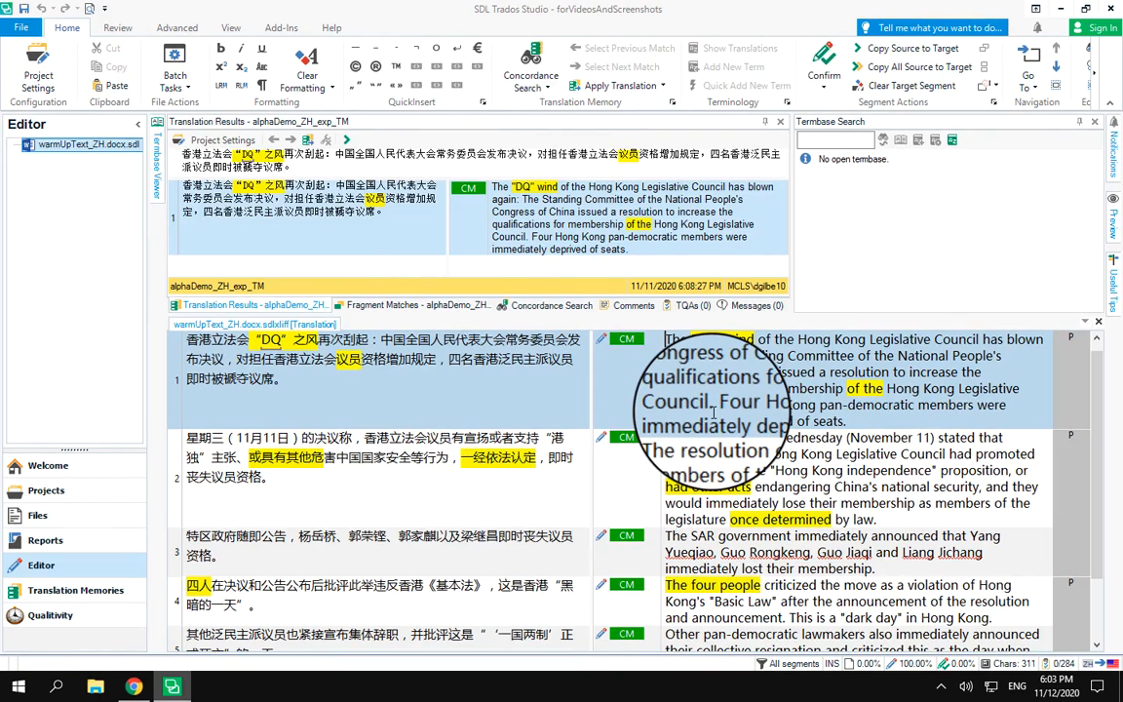
left_click(231, 29)
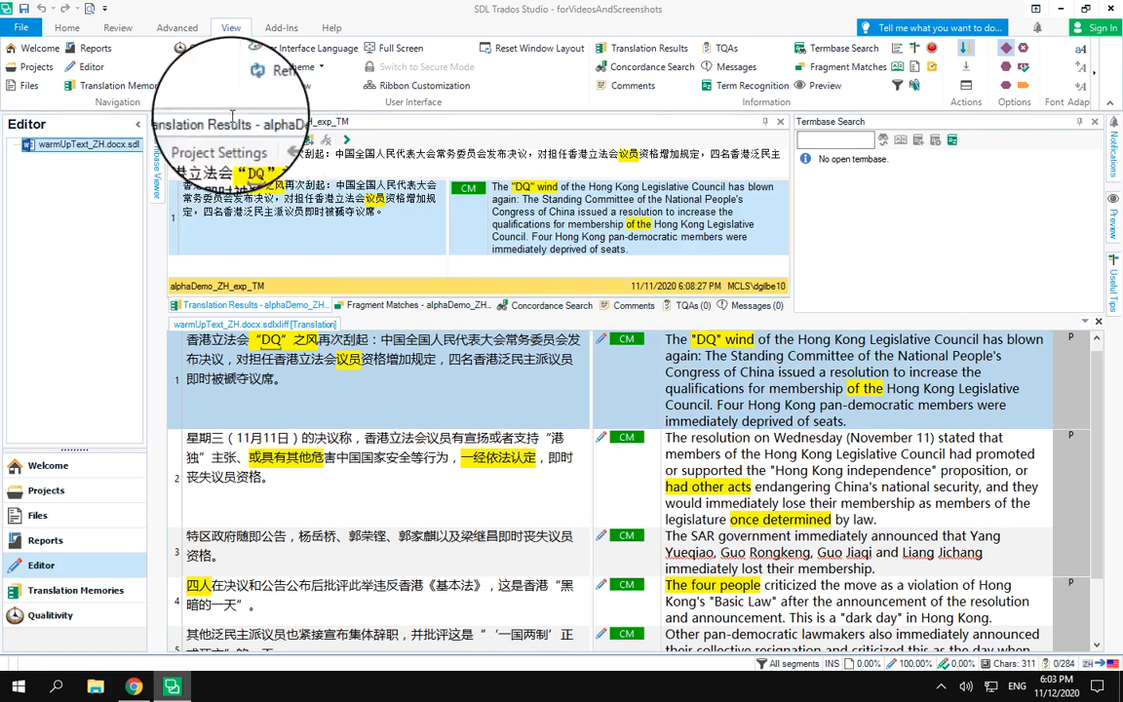
left_click(1008, 89)
left_click(1008, 88)
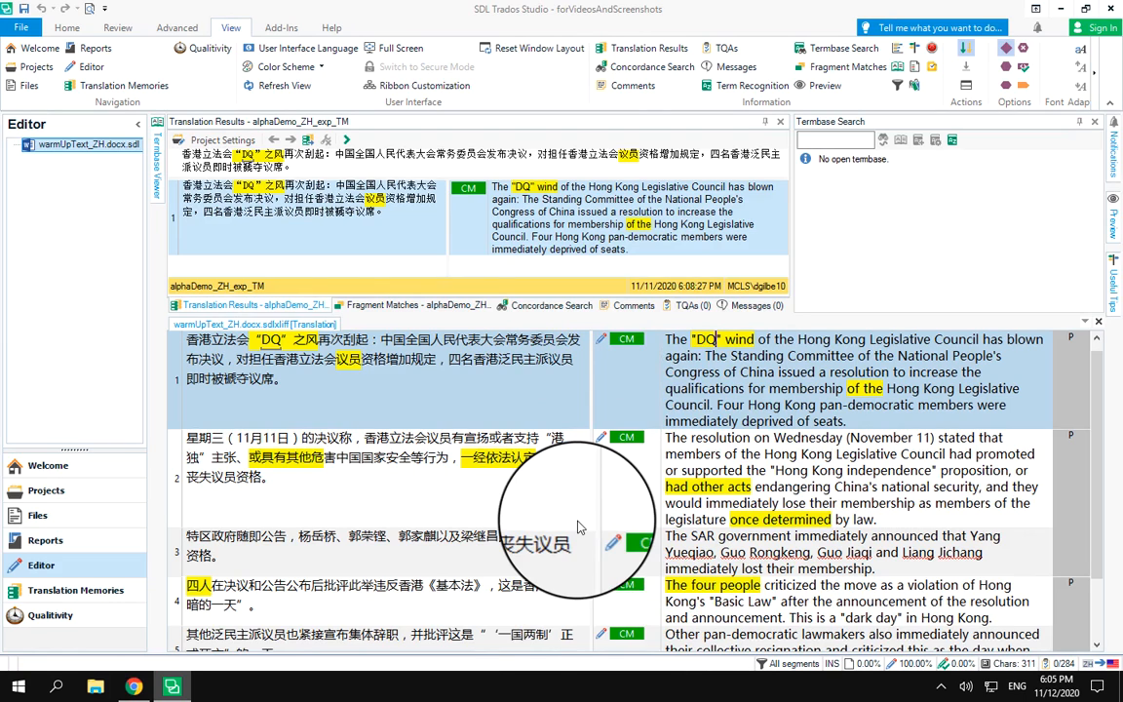
Step: Delete the word "wind" after "DQ" in the target text of segment 1 and confirm the segment
mouse_move(631, 345)
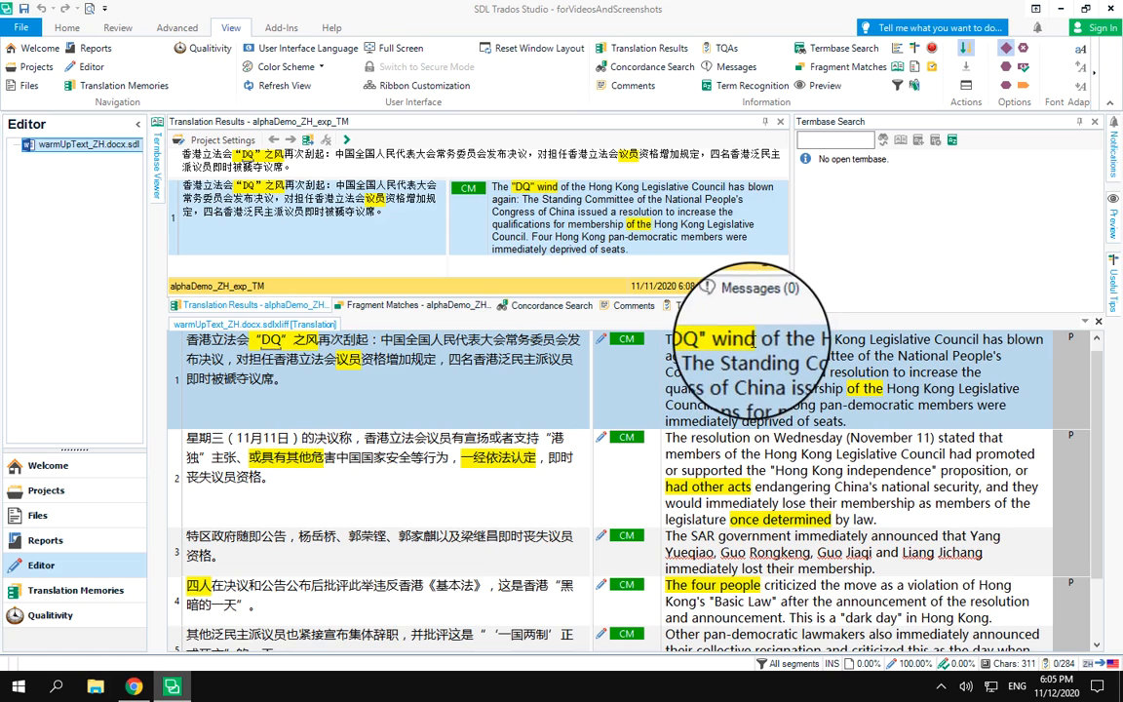
left_click_drag(751, 340, 727, 343)
key("BackSpace")
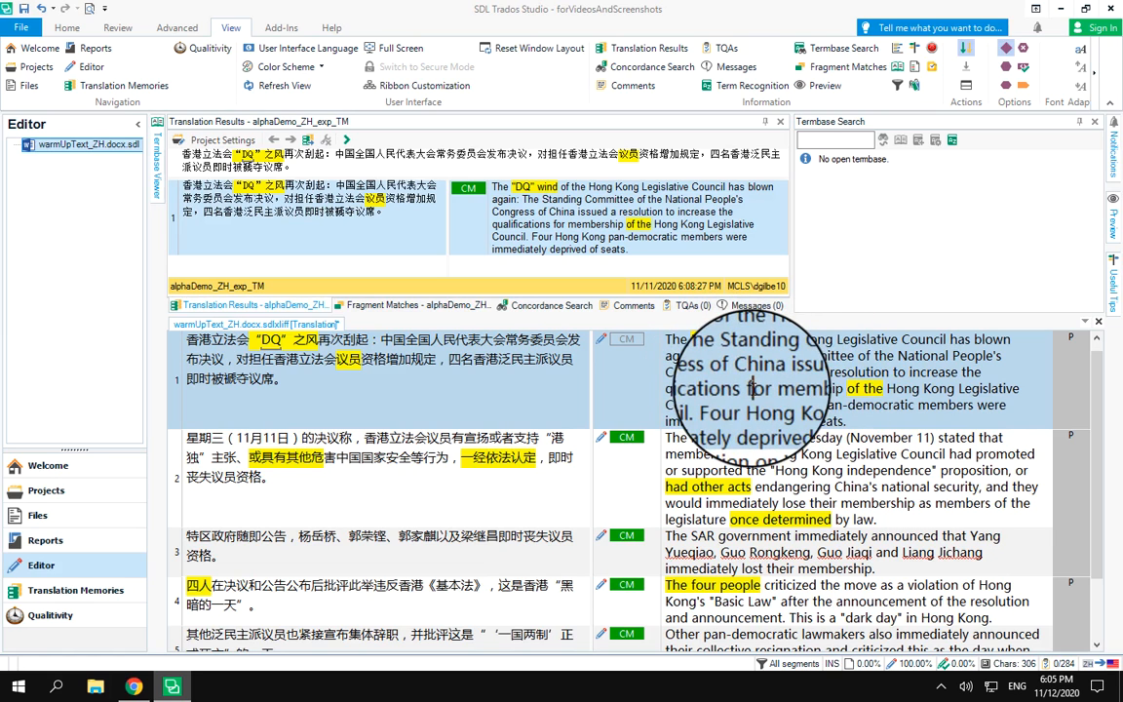
key("ctrl+Return")
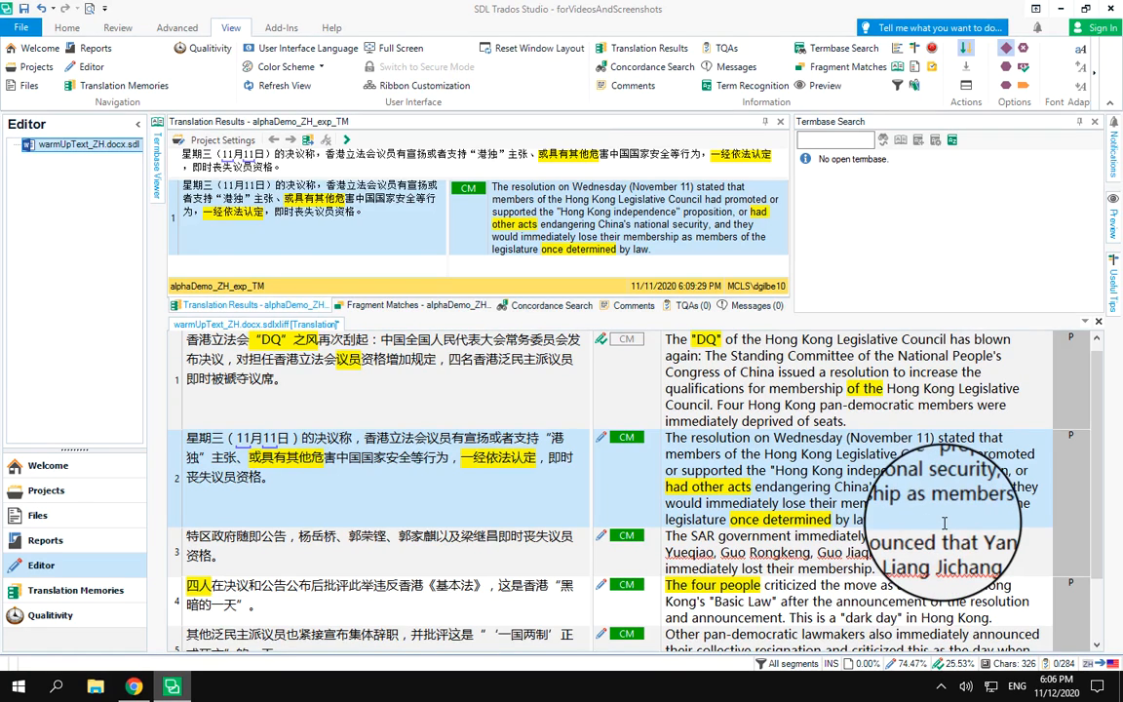
Step: Confirm the translations of segments 2 through 6 of the warm-up text without editing their target text
key("ctrl+Return")
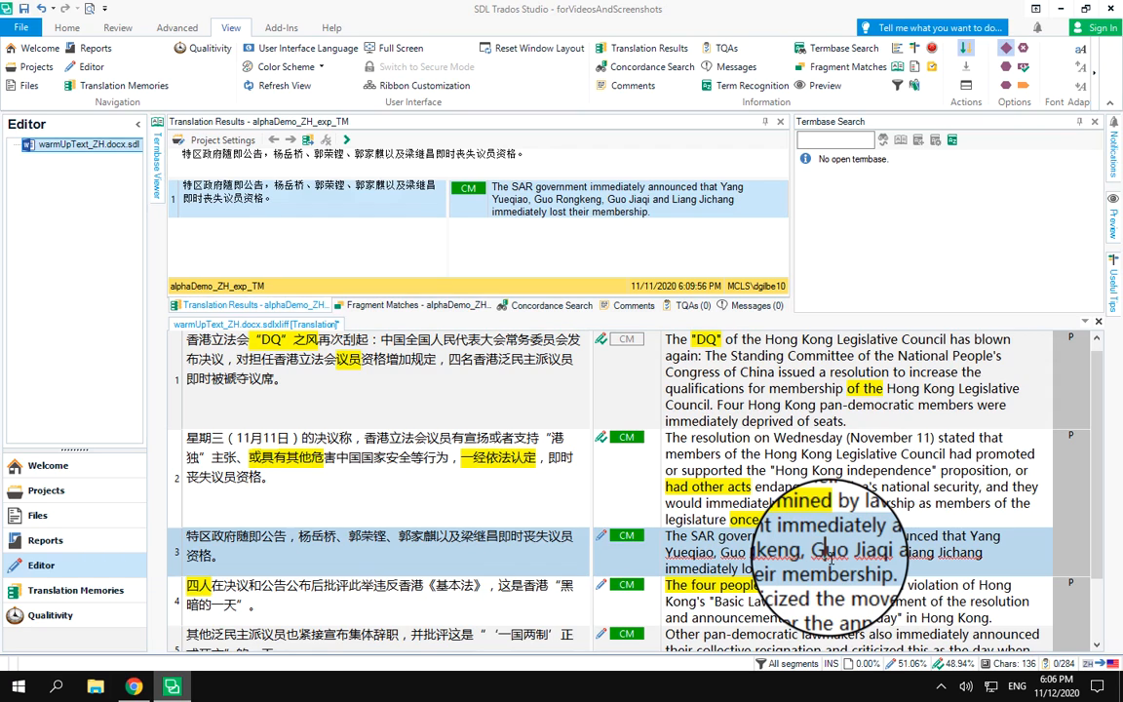
key("ctrl+Return")
key("ctrl+Return")
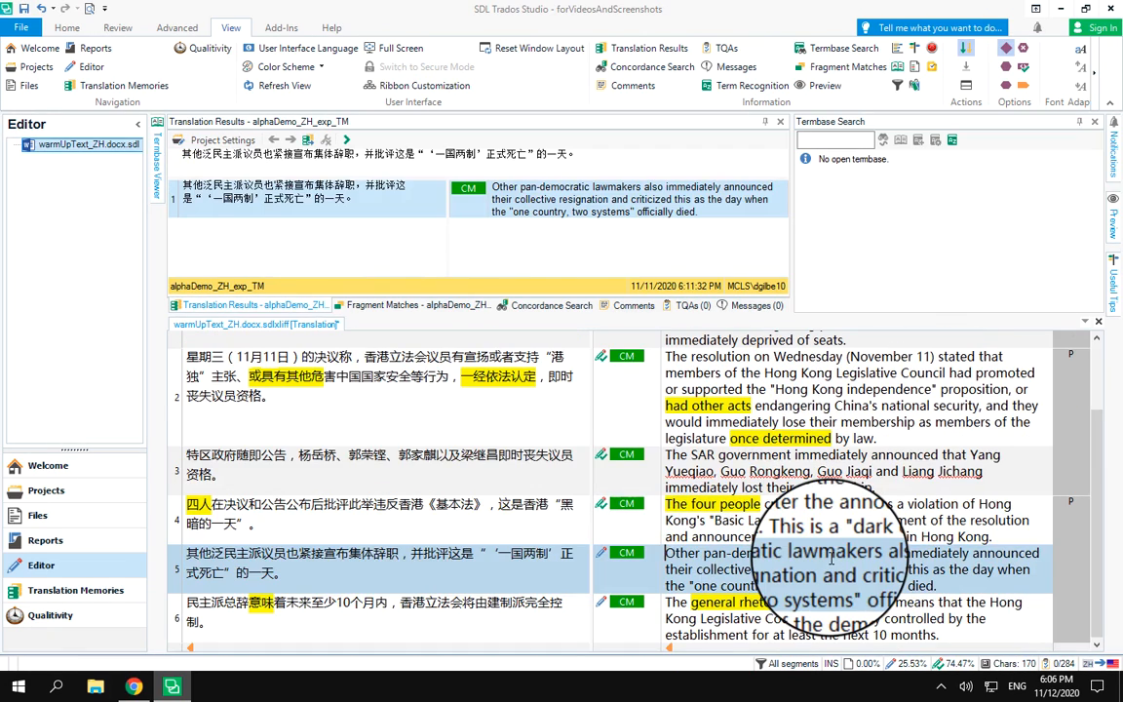
key("ctrl+Return")
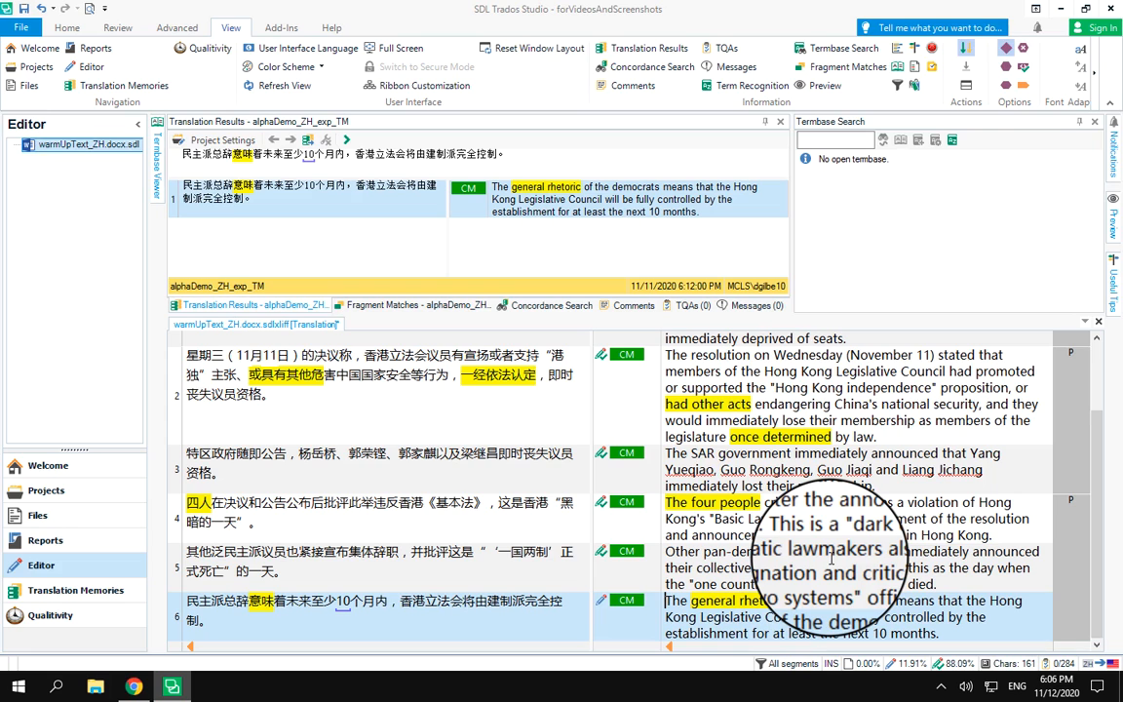
key("ctrl+Return")
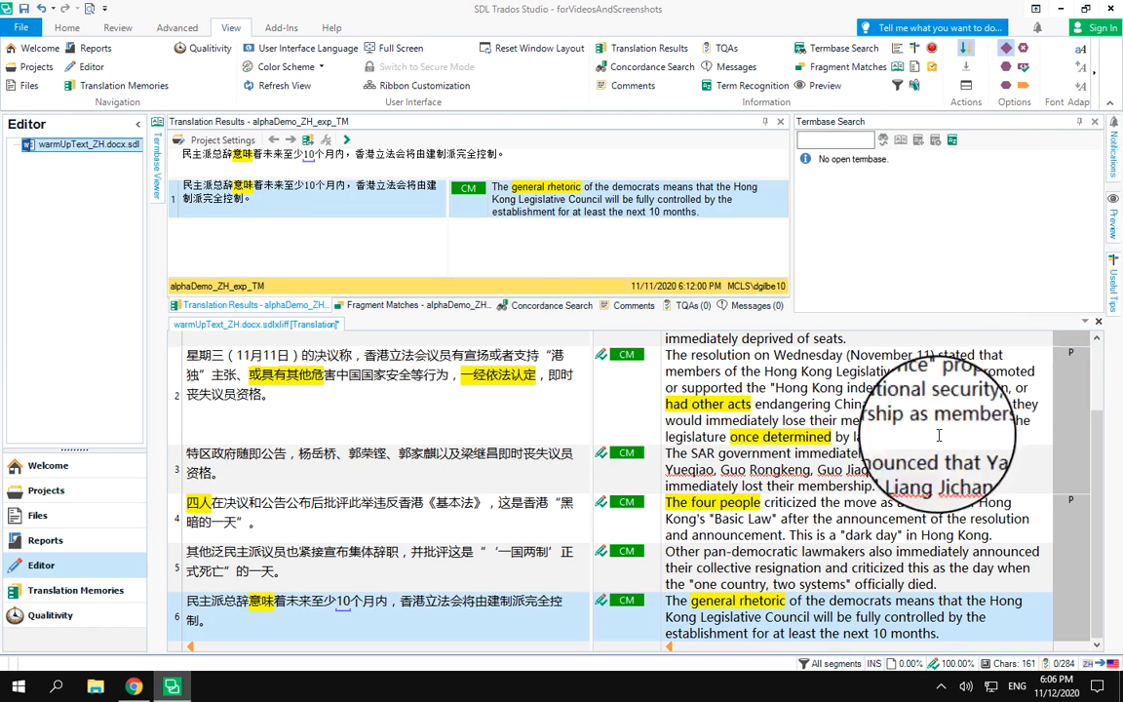
Step: Close the warm-up document with its changes saved and dismiss the Project Activity dialog without editing its details
left_click(1099, 322)
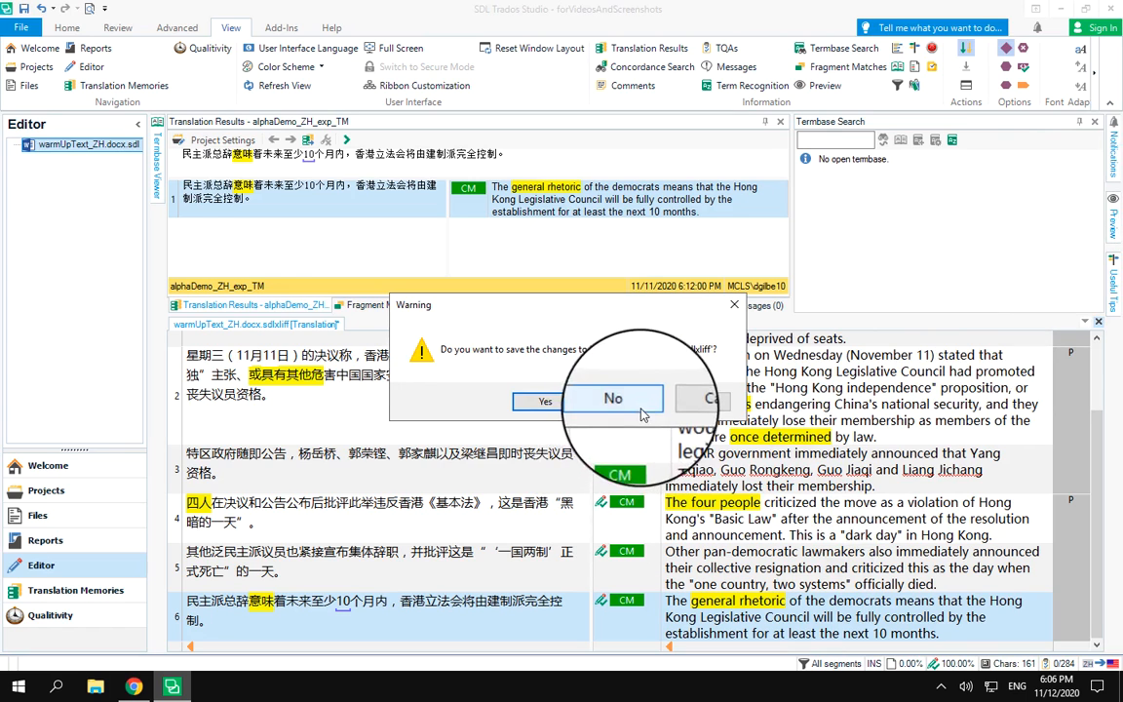
left_click(548, 402)
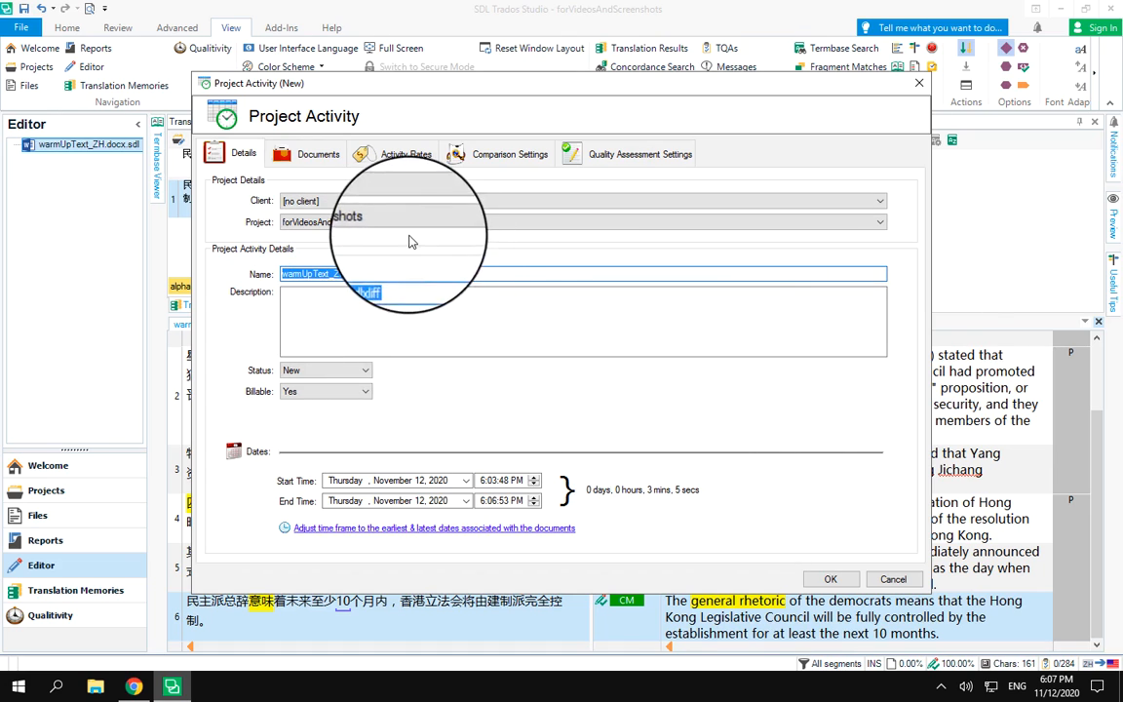
left_click(895, 581)
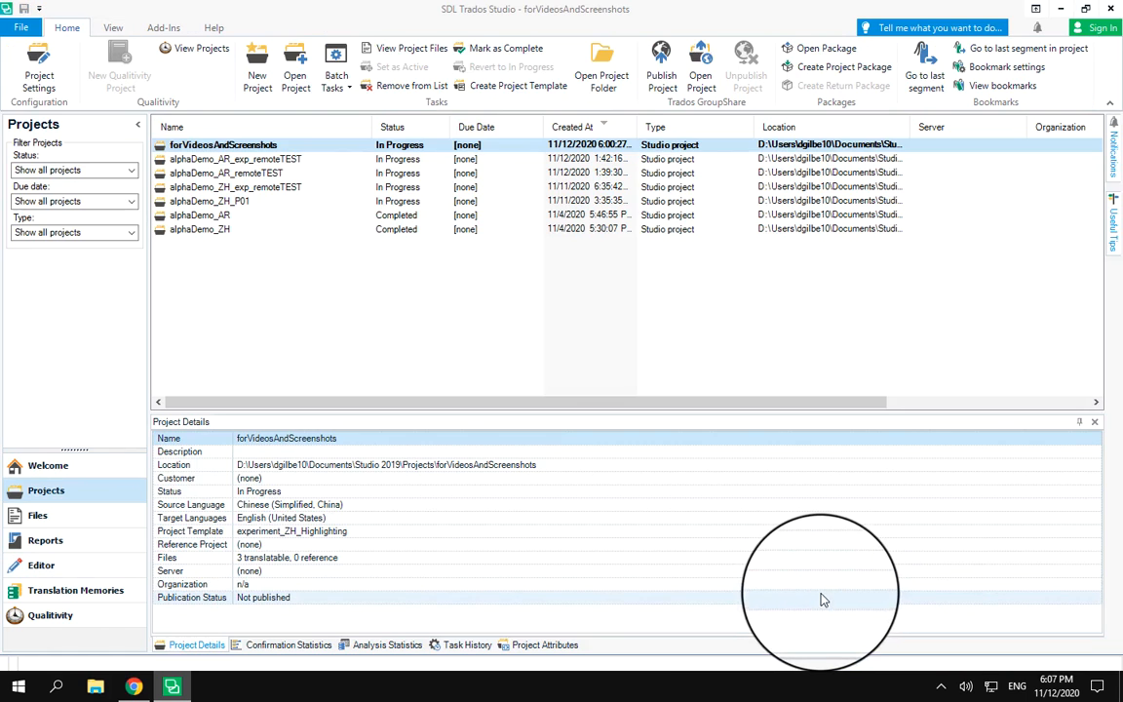
Step: Open the forVideosAndScreenshots project's file list to check the warm-up text's translation status
double_click(268, 151)
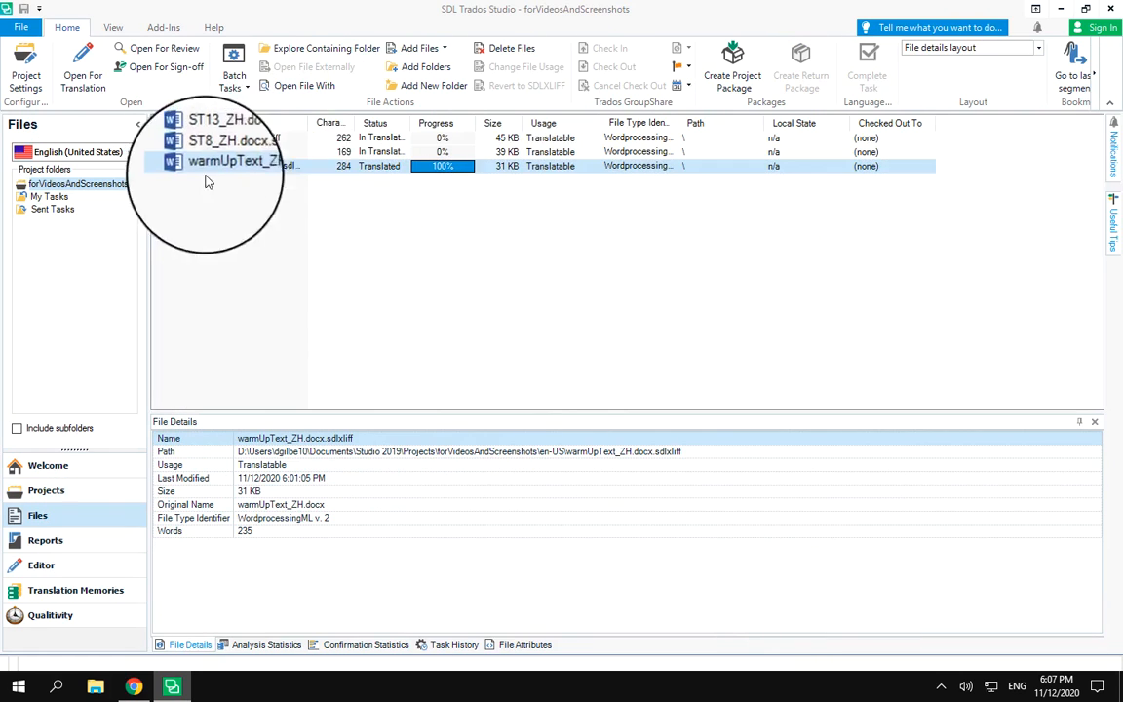